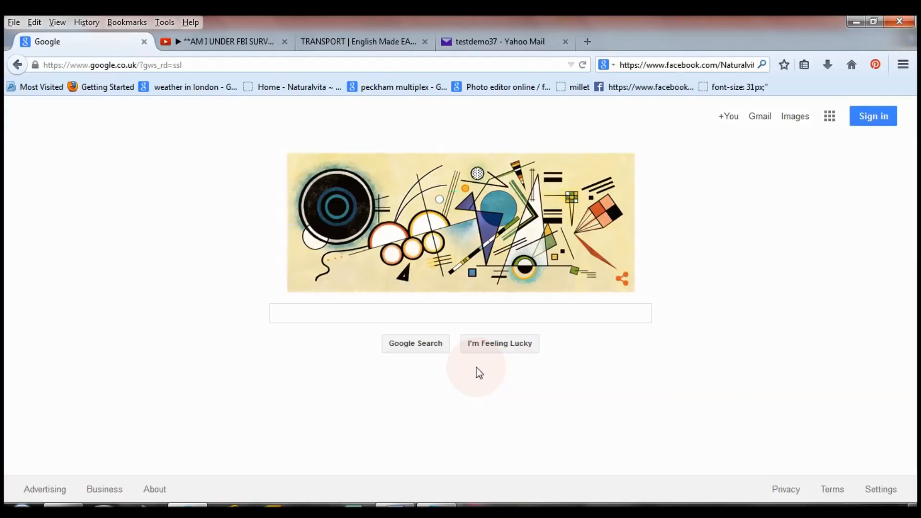
Step: Start the FBI surveillance video on YouTube, then switch to the Papa-English Transport page
left_click(233, 44)
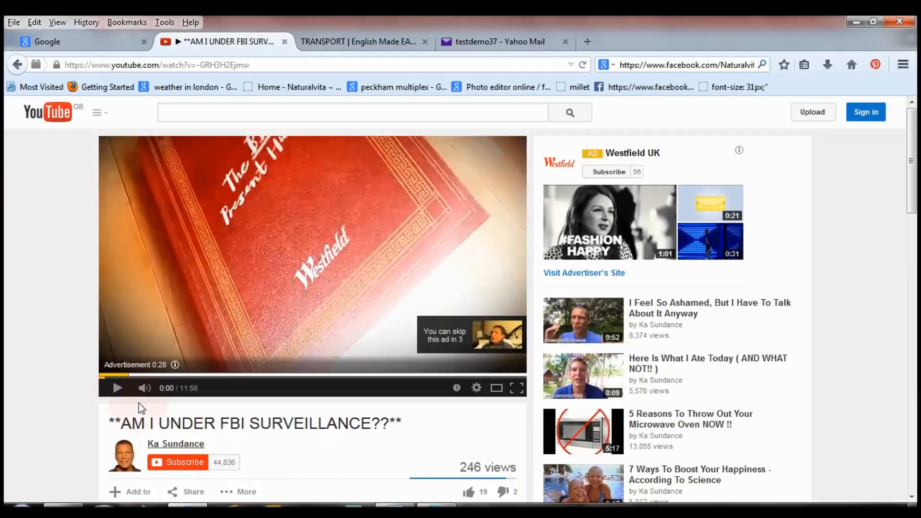
left_click(118, 389)
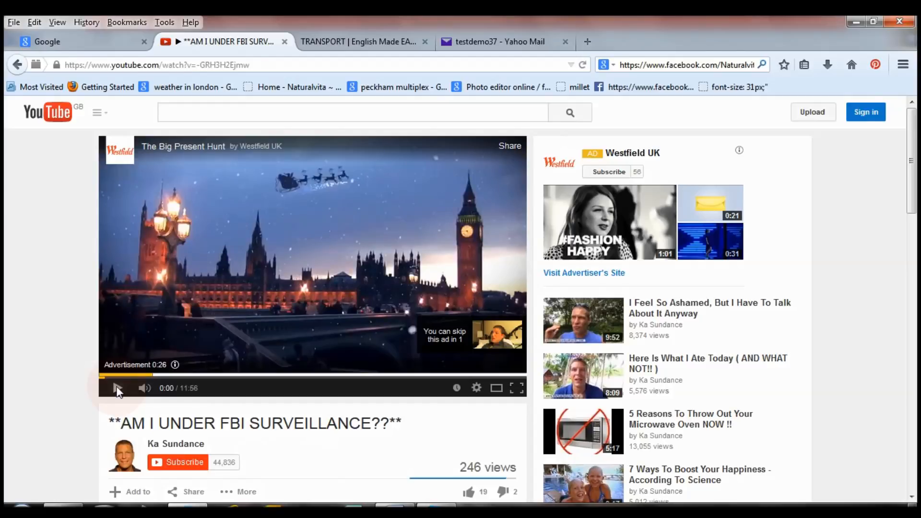
left_click(366, 43)
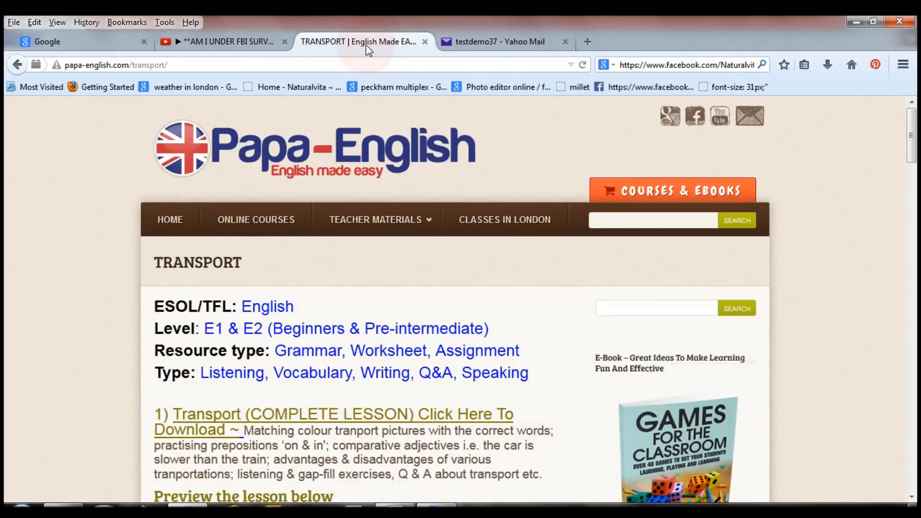
Step: Scroll through the Papa-English Transport page to inspect its Google ads
left_click_drag(910, 135, 912, 208)
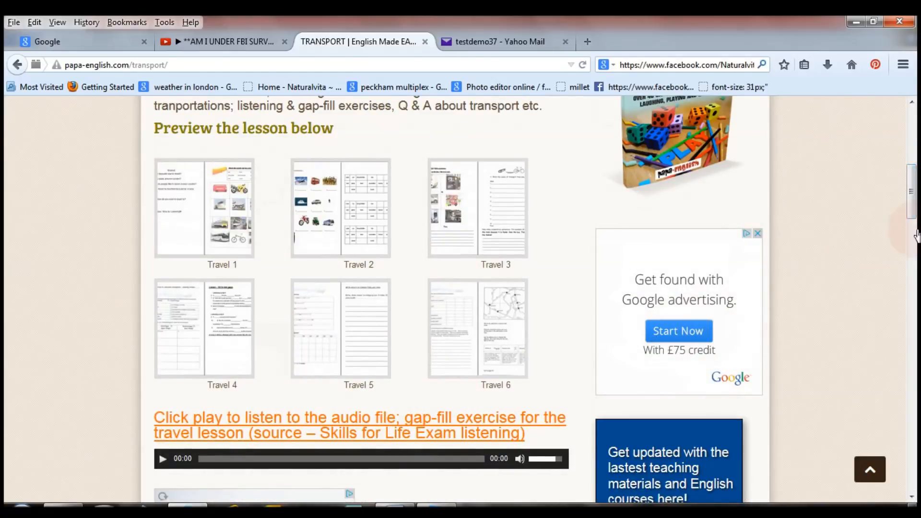
left_click_drag(916, 195, 910, 324)
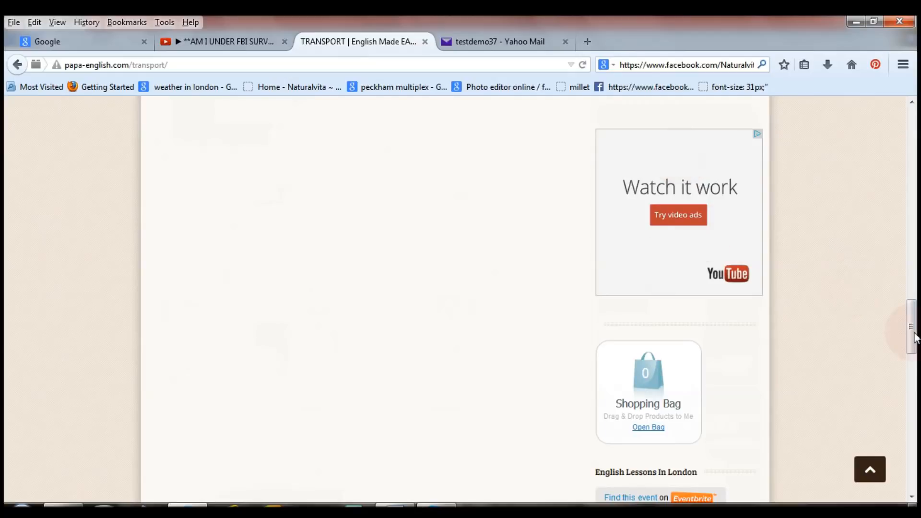
left_click_drag(912, 390, 913, 235)
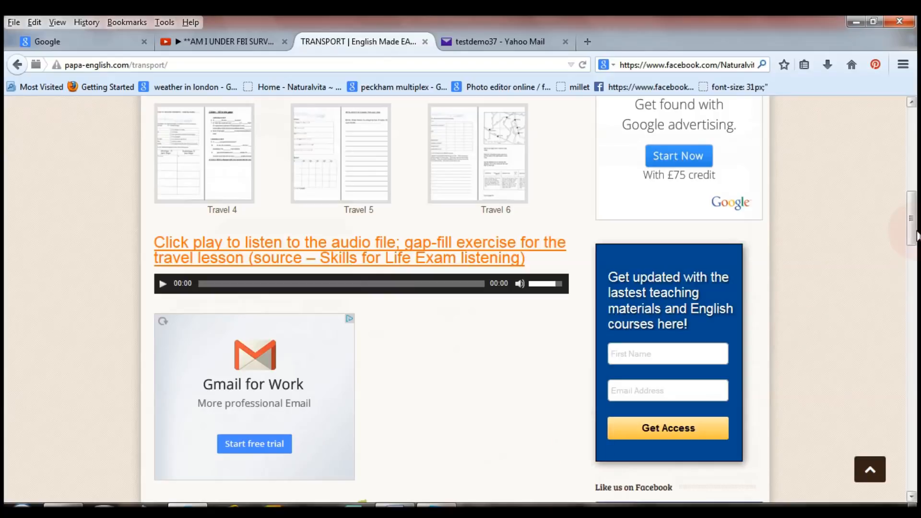
left_click_drag(913, 219, 917, 129)
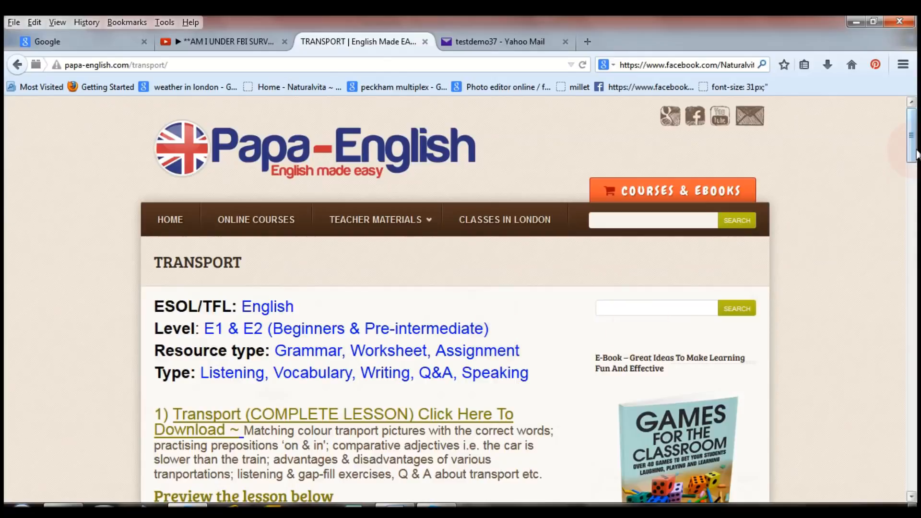
scroll(901, 201, "down", 10)
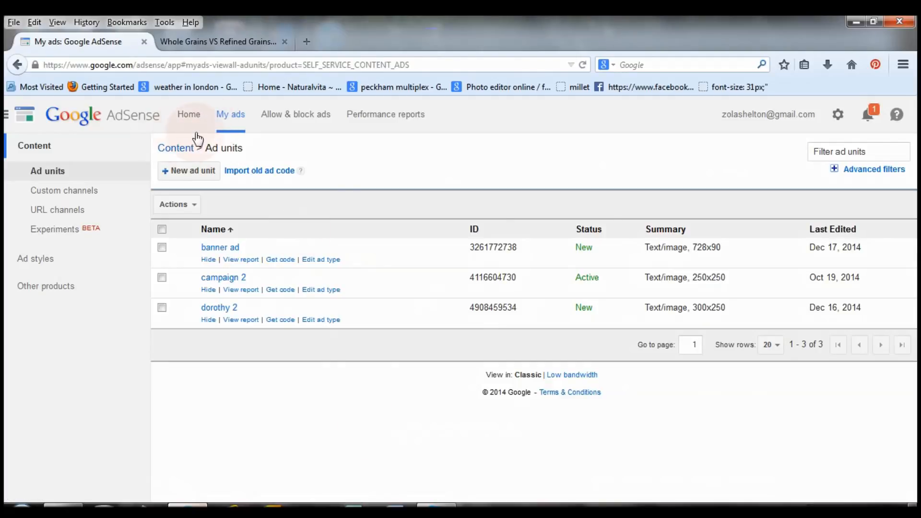
Step: Check the AdSense home earnings showing a £29.20 balance, then return to the Transport page
left_click(190, 117)
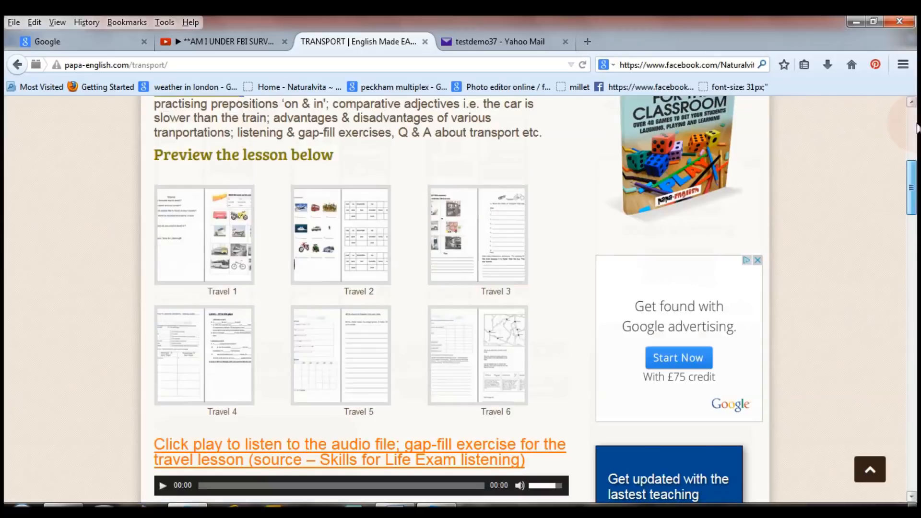
scroll(916, 115, "up", 6)
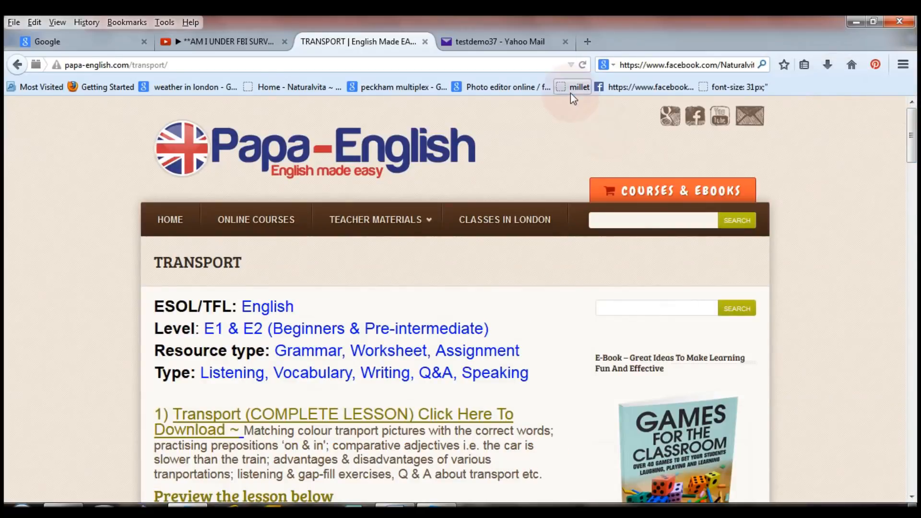
Step: In a new tab, search Google for 'google adsense' and begin sign-up from the AdSense result
left_click(589, 42)
left_click_drag(320, 67, 26, 103)
type("google.co.uk/")
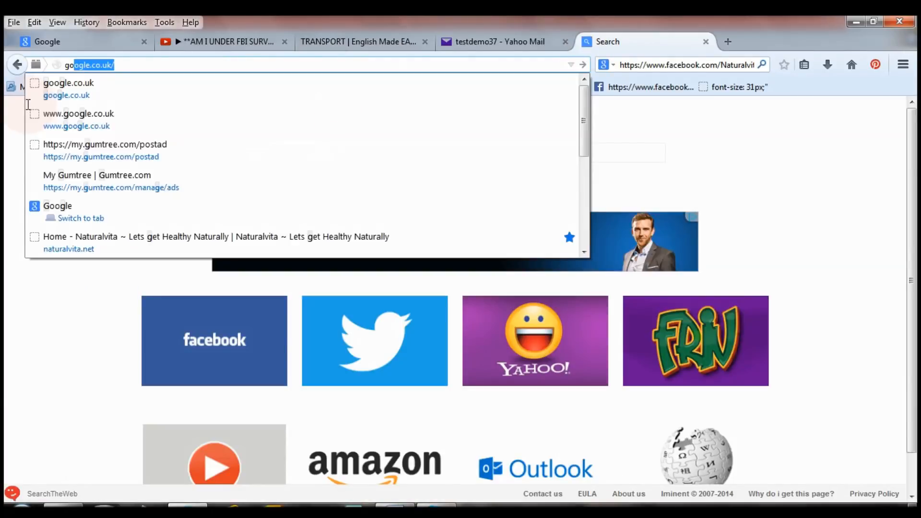
key("Return")
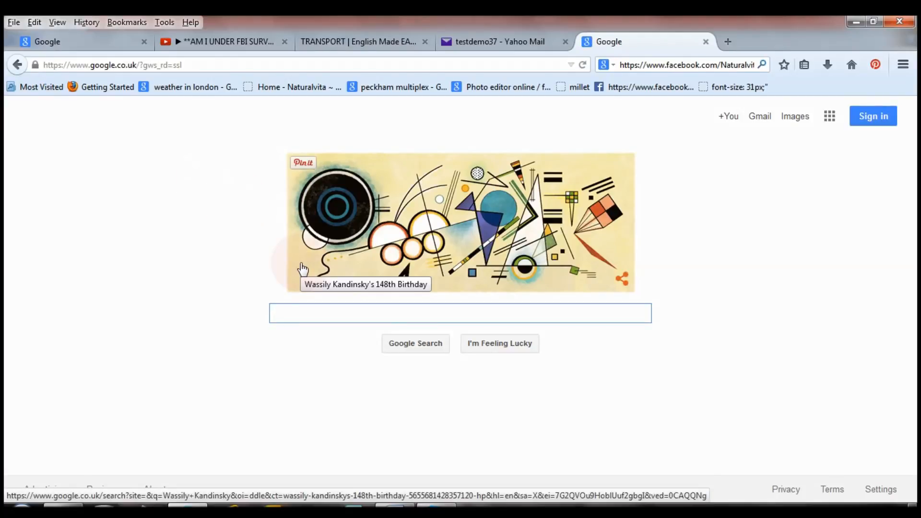
type("google a")
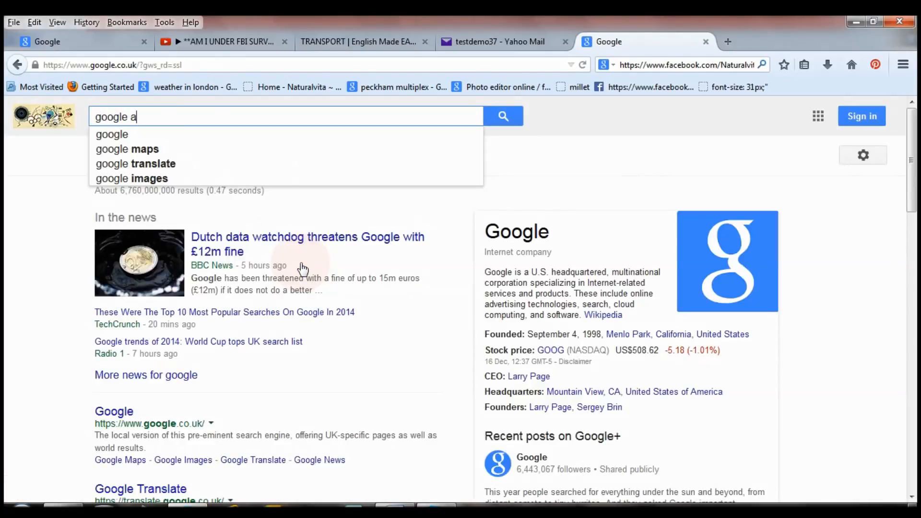
type("dsense")
key("Return")
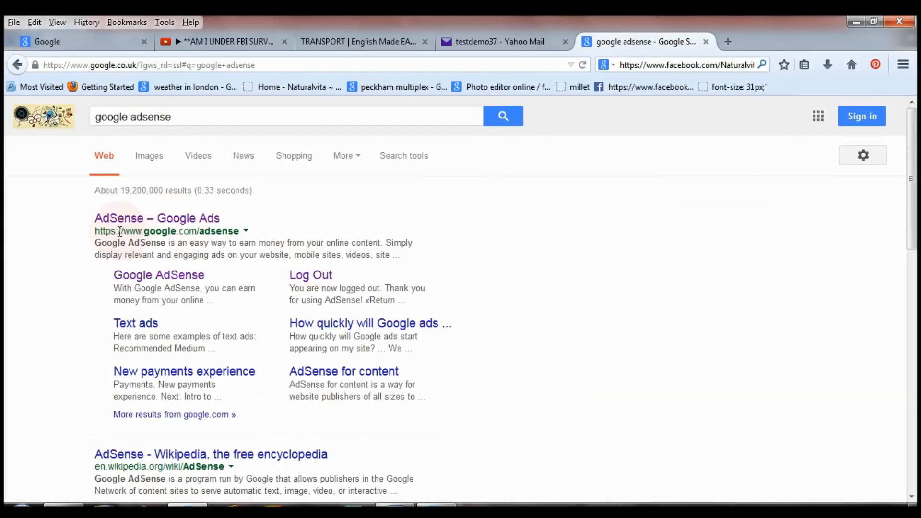
left_click(156, 220)
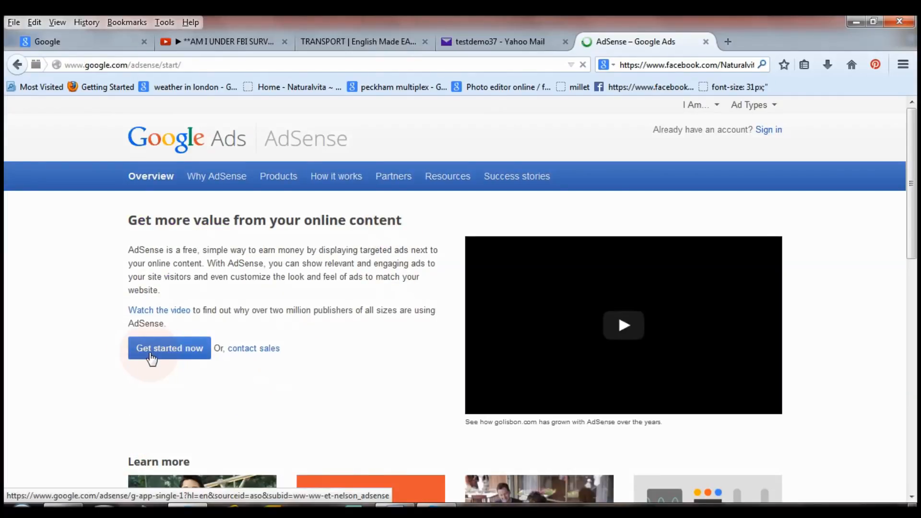
left_click(189, 357)
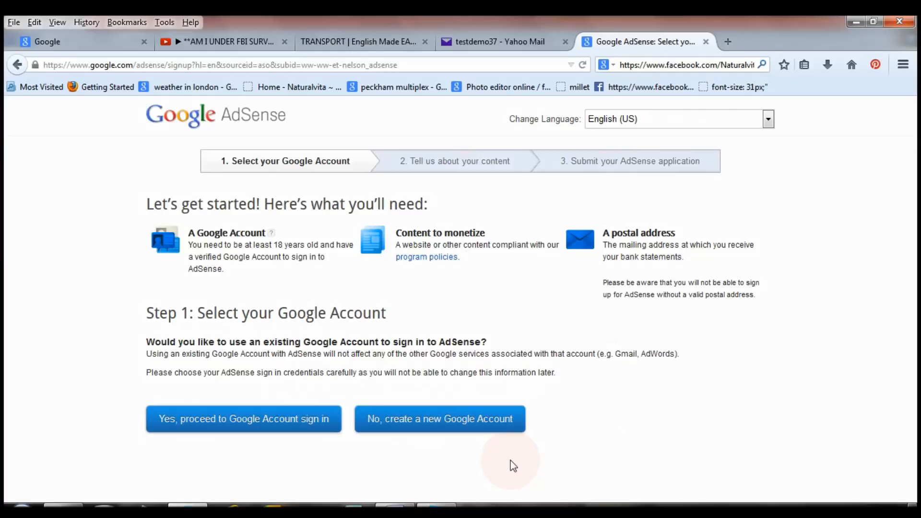
Step: Choose to create a new Google Account rather than use an existing one
left_click(445, 425)
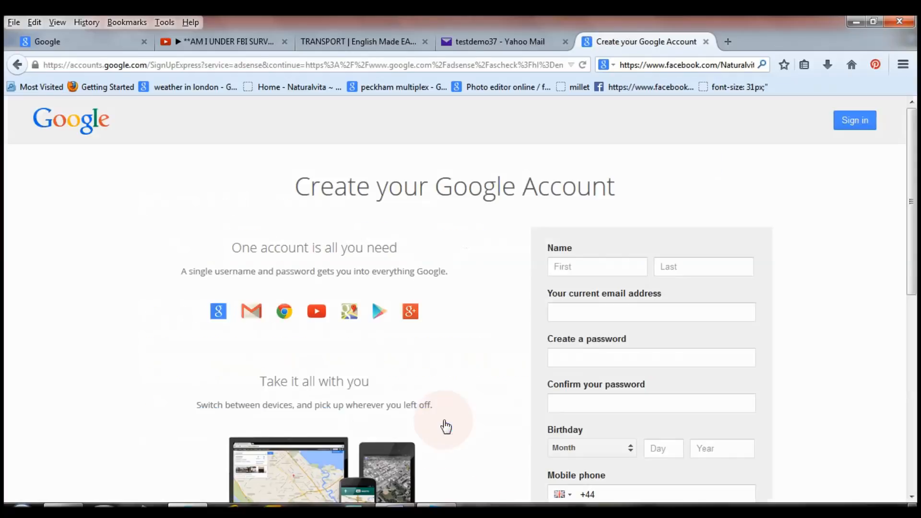
Step: Enter the first name, last name and current e-mail address on the Google sign-up form
left_click(618, 261)
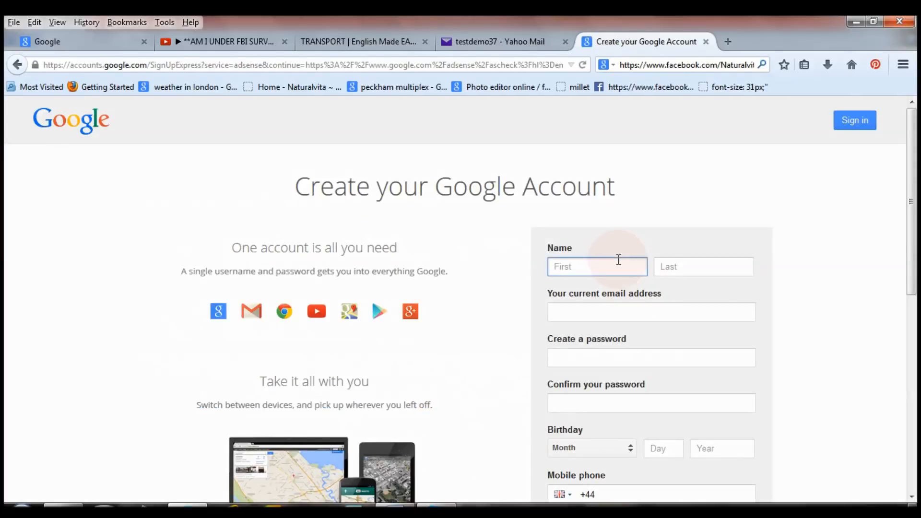
type("test")
key("Tab")
scroll(626, 252, "down", 3)
type("demo")
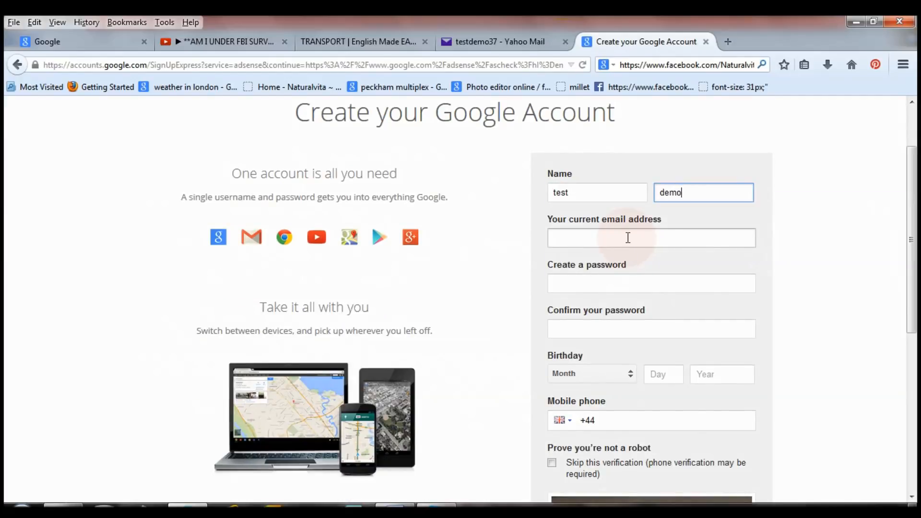
left_click(627, 237)
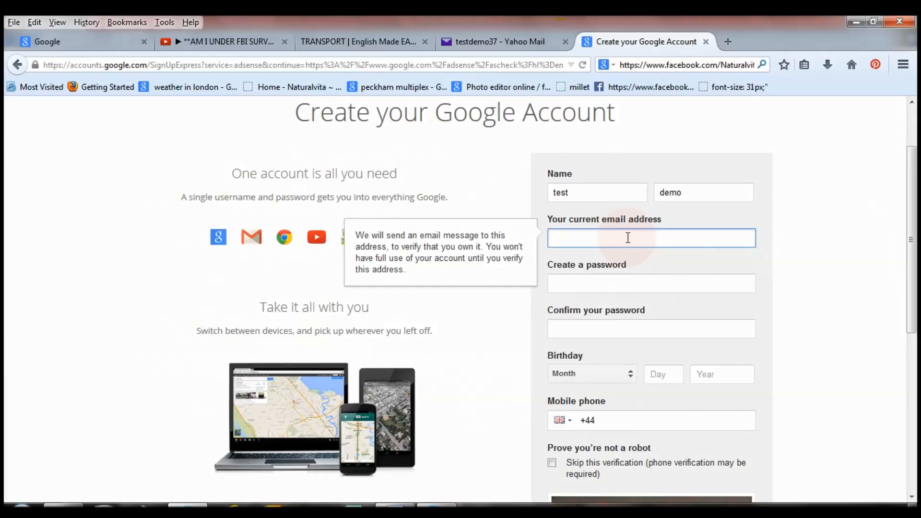
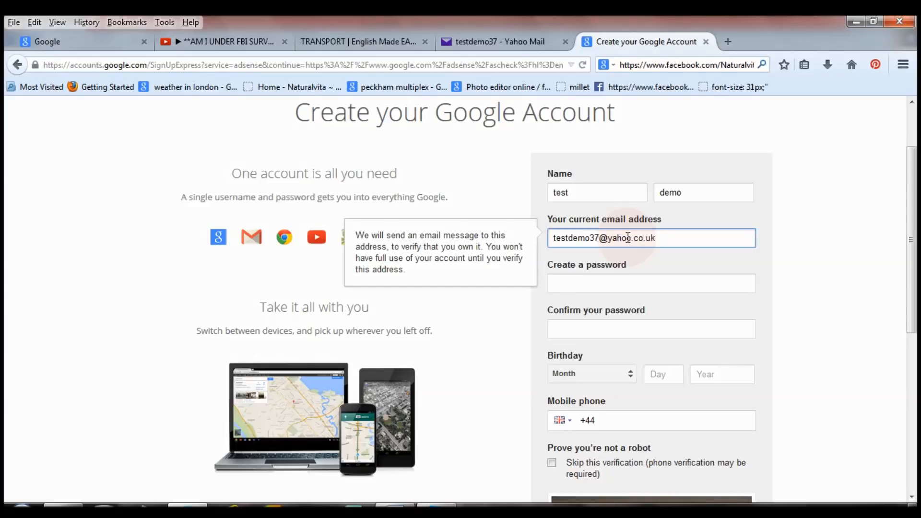
Step: Enter and confirm the account password and set the birthday to February 7, 1980
left_click(618, 282)
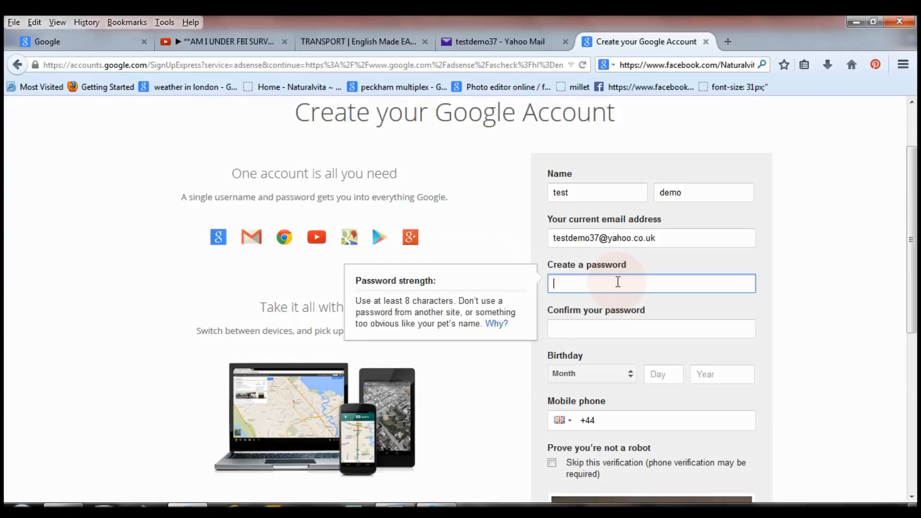
key("ctrl+v")
left_click(623, 329)
type("•••••••••")
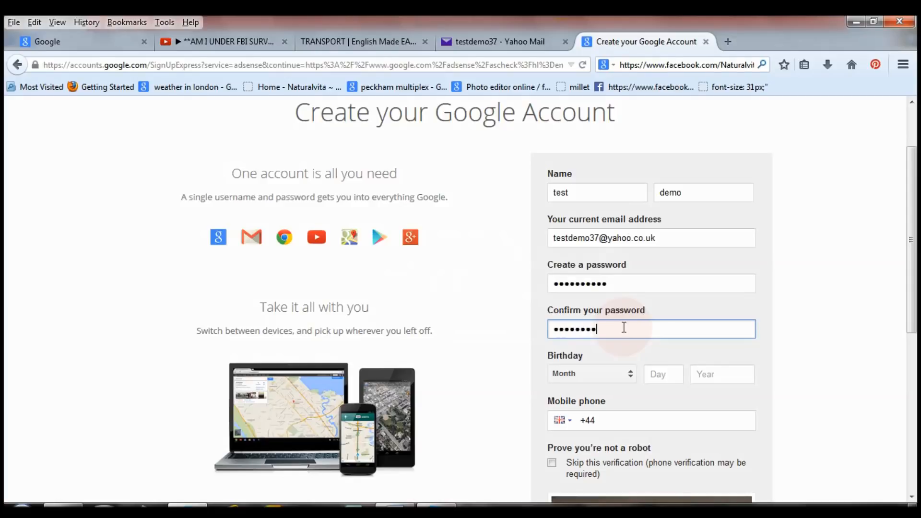
type("••")
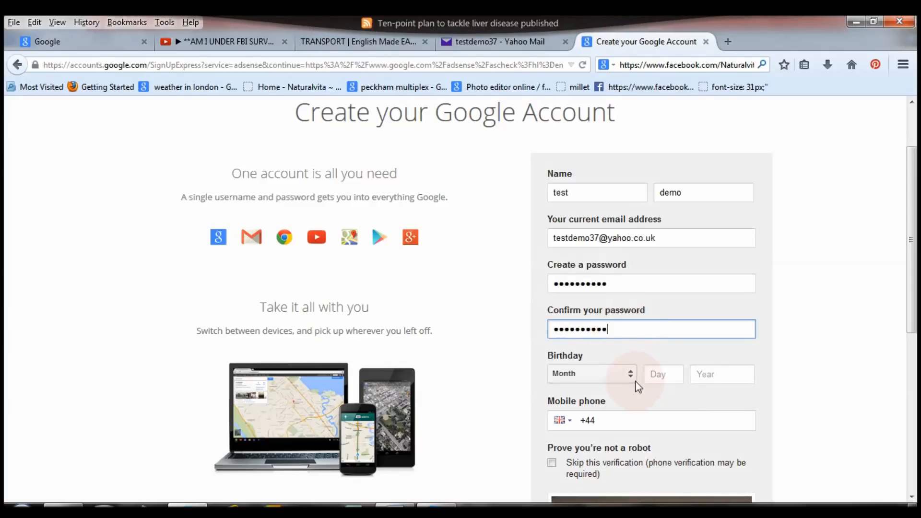
left_click(633, 379)
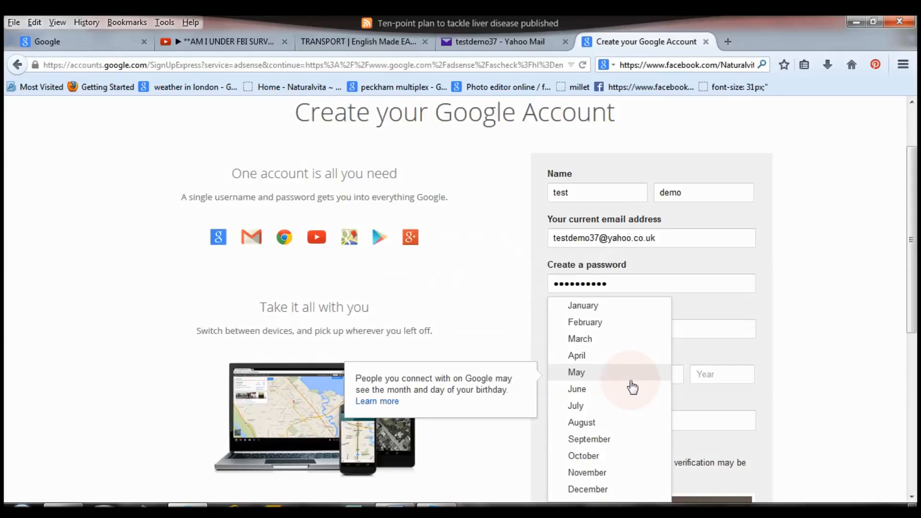
left_click(631, 388)
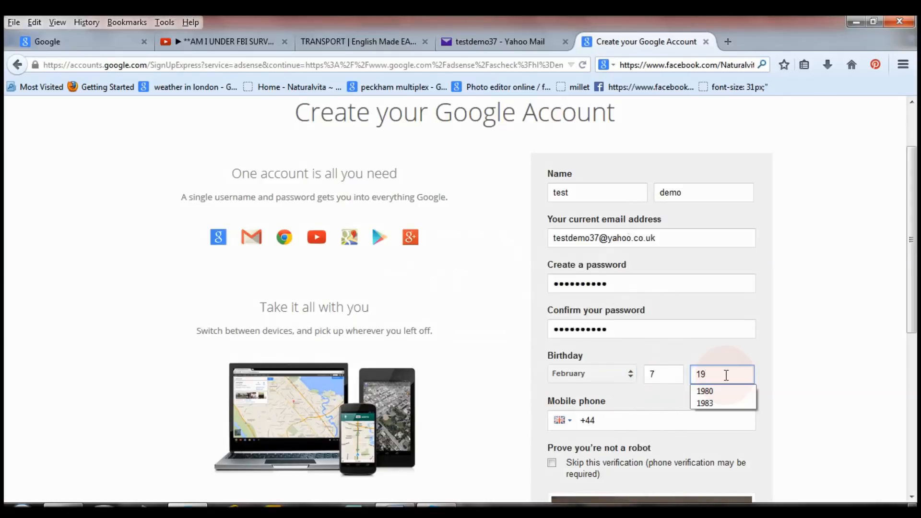
type("80")
left_click(726, 393)
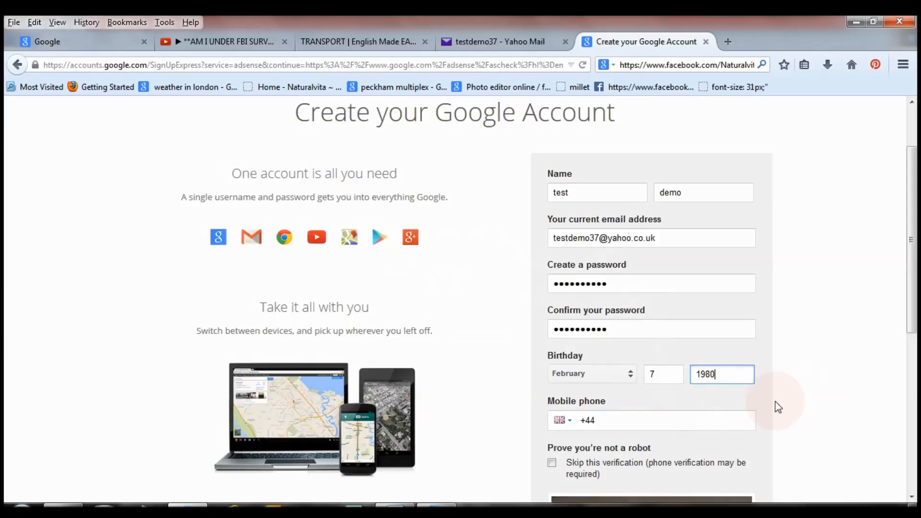
left_click_drag(916, 253, 916, 320)
Step: Complete the remaining sign-up field, agree to the Google Terms of Service, and submit the form
left_click(623, 297)
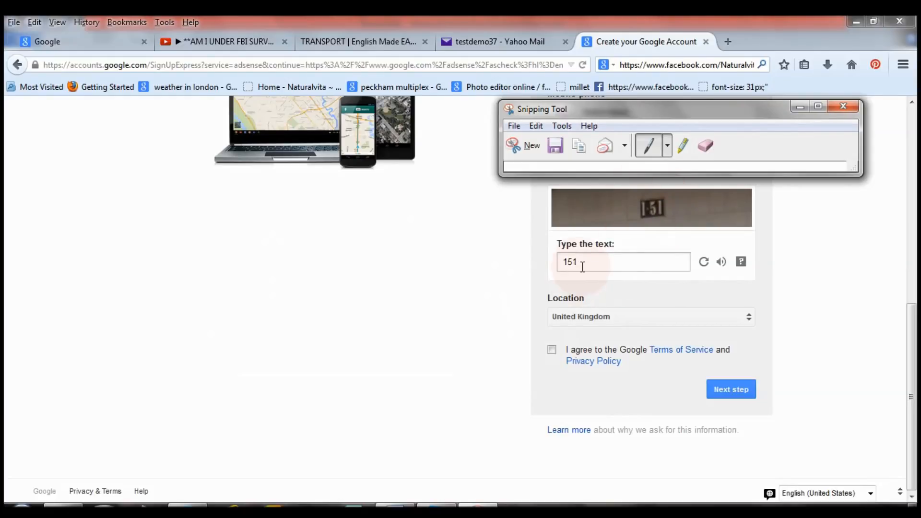
left_click(551, 350)
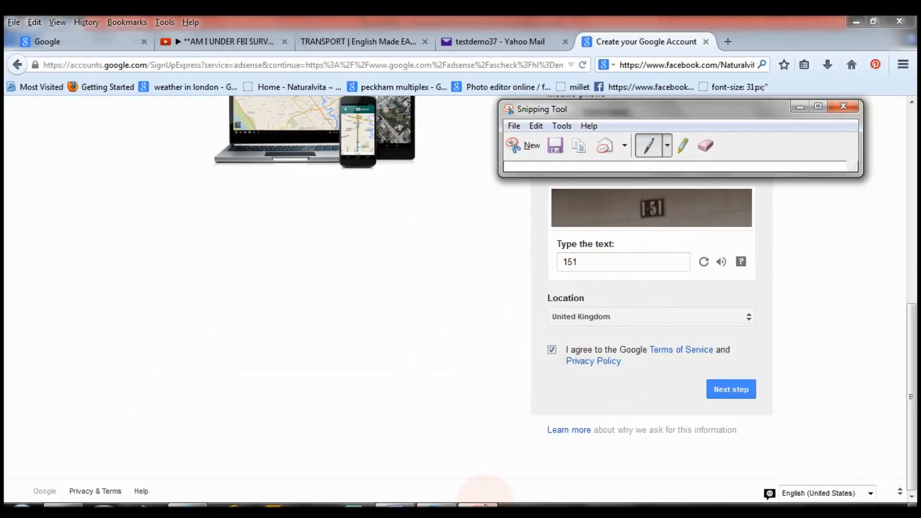
double_click(731, 389)
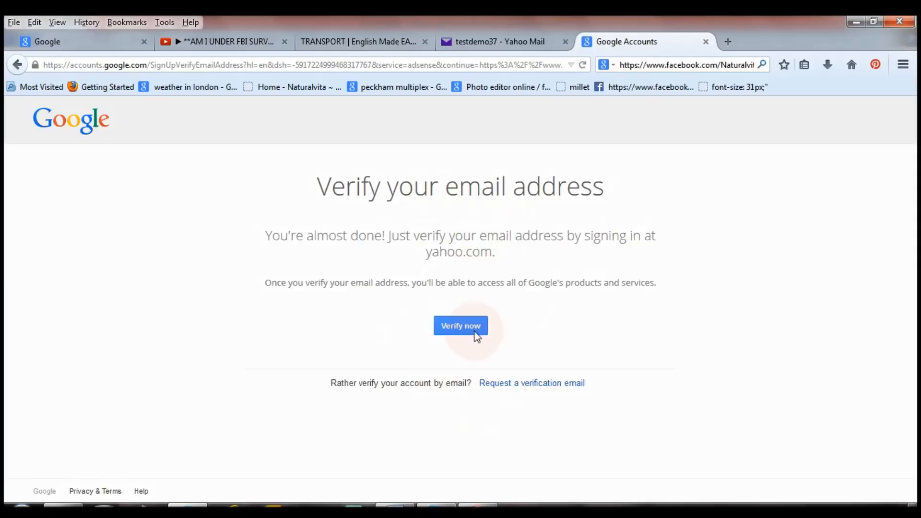
Step: Verify the new account's e-mail via Yahoo, agree to share info with Google, and return to AdSense
left_click(446, 331)
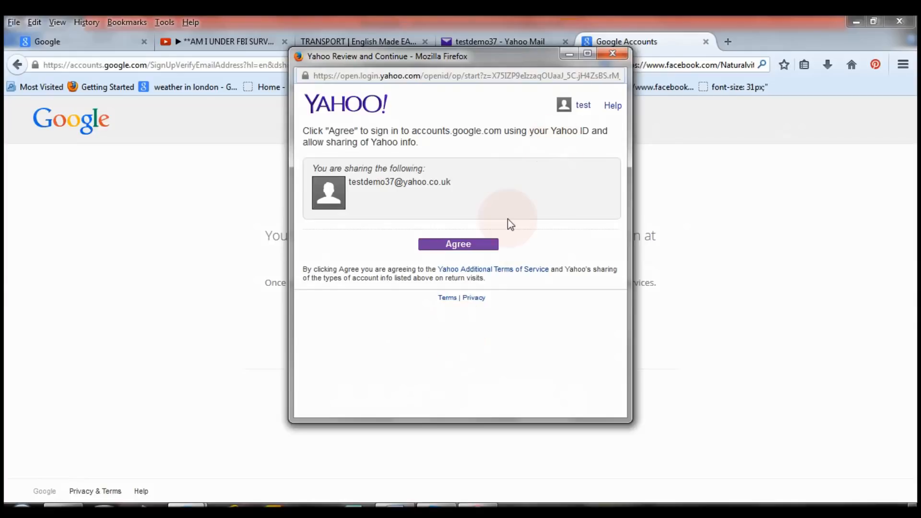
left_click(587, 53)
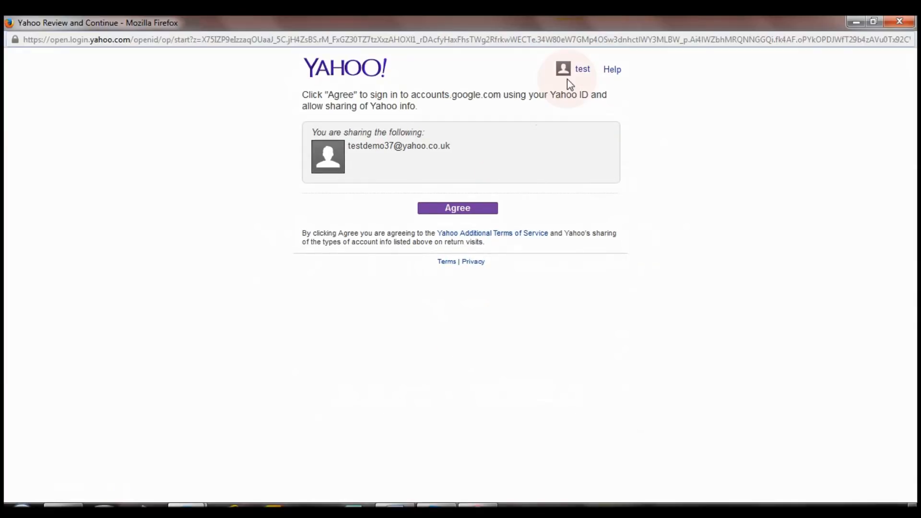
left_click(459, 212)
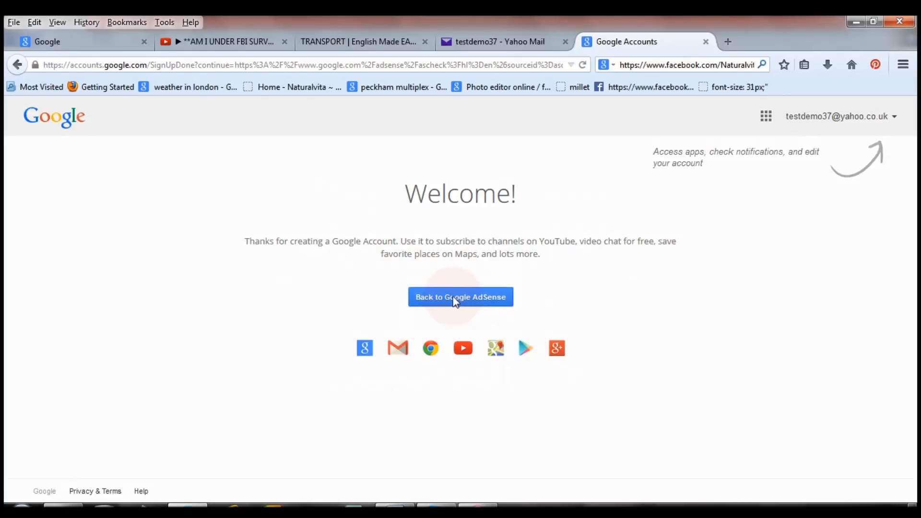
left_click(477, 297)
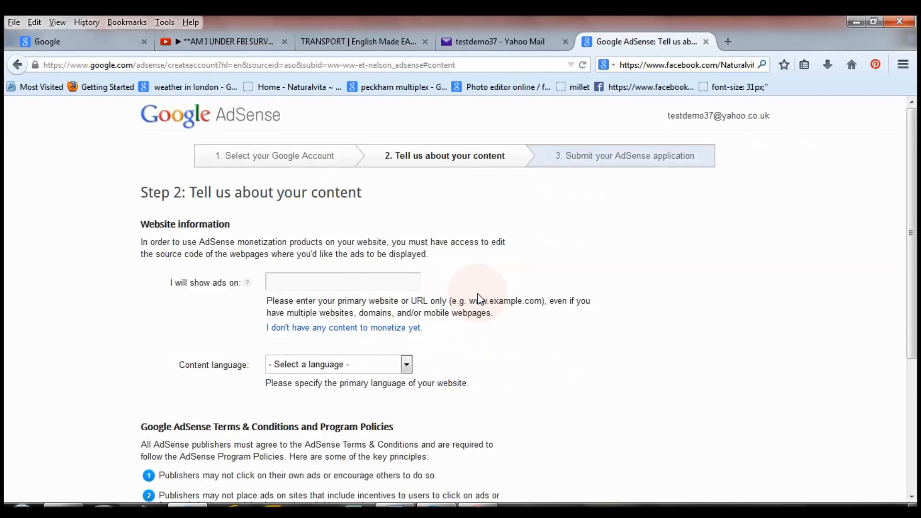
Step: Enter naturalvita.net as the ad website, choose English as content language, and continue
left_click(347, 281)
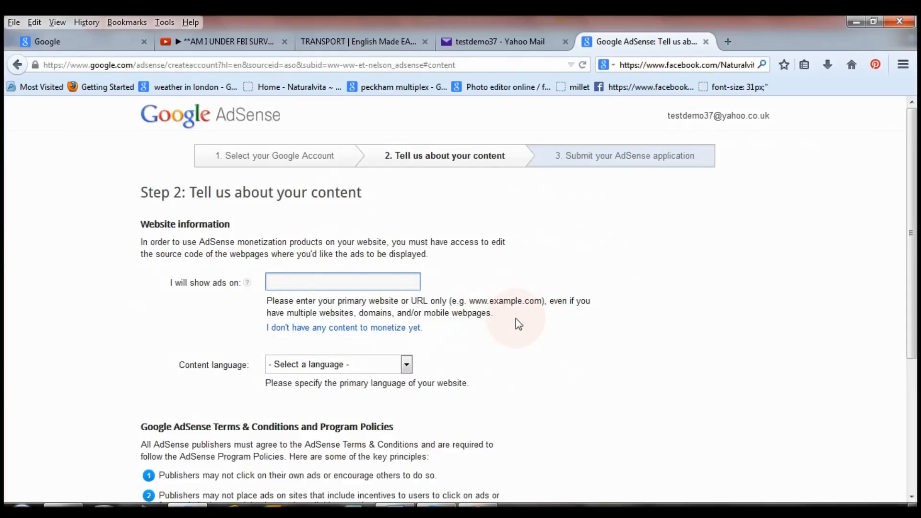
type("naturalvita.net")
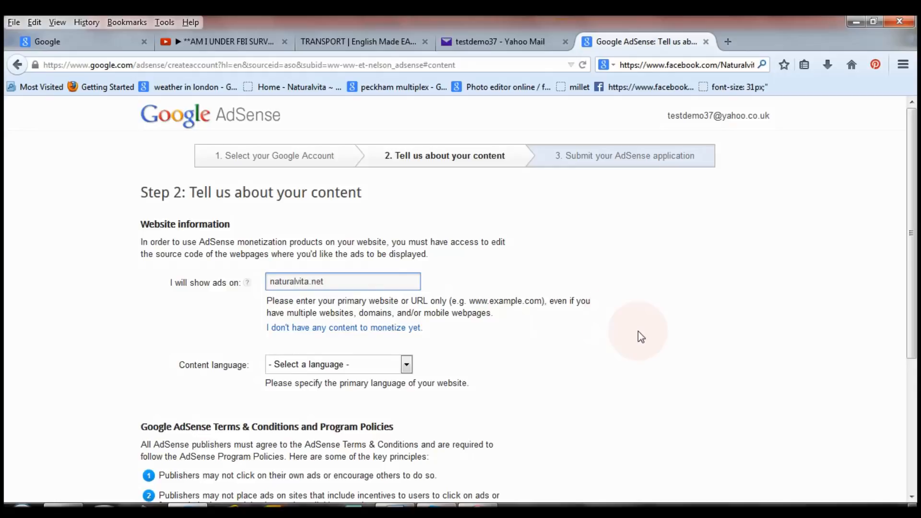
key("Tab")
scroll(455, 344, "down", 3)
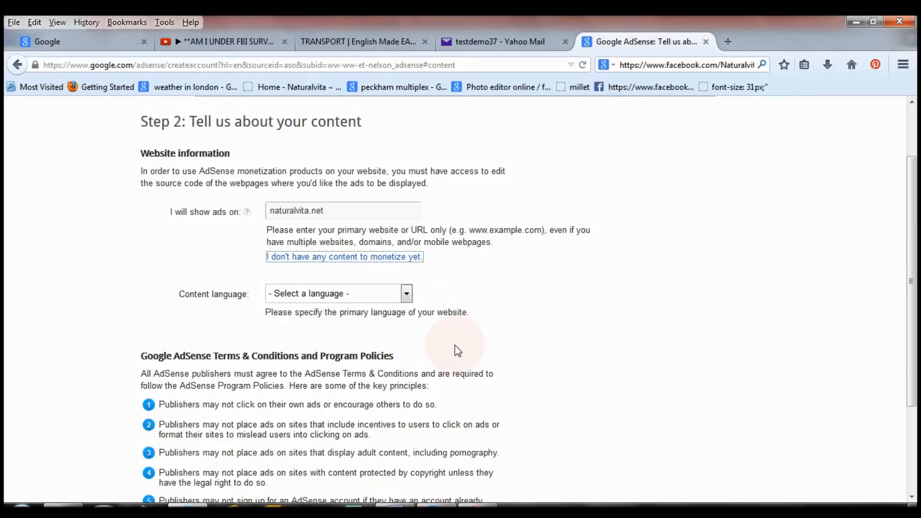
left_click(406, 293)
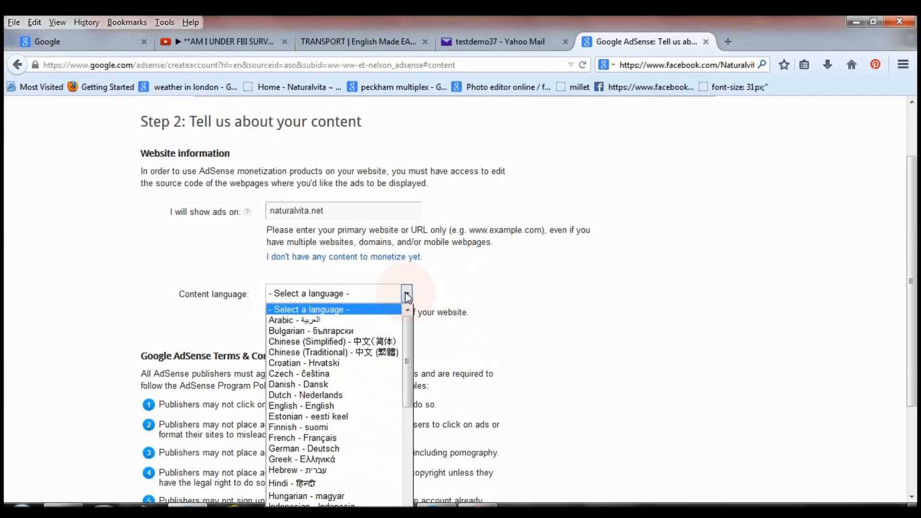
left_click_drag(409, 322, 407, 463)
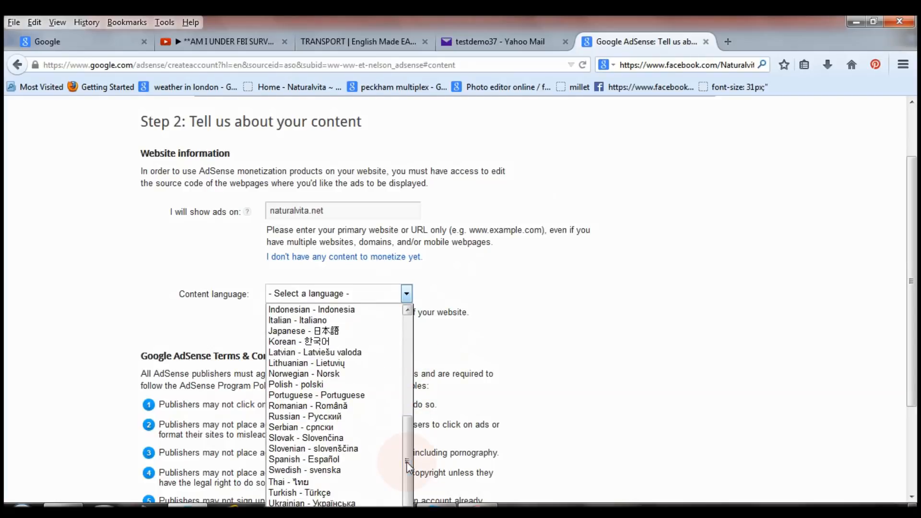
left_click_drag(407, 463, 407, 389)
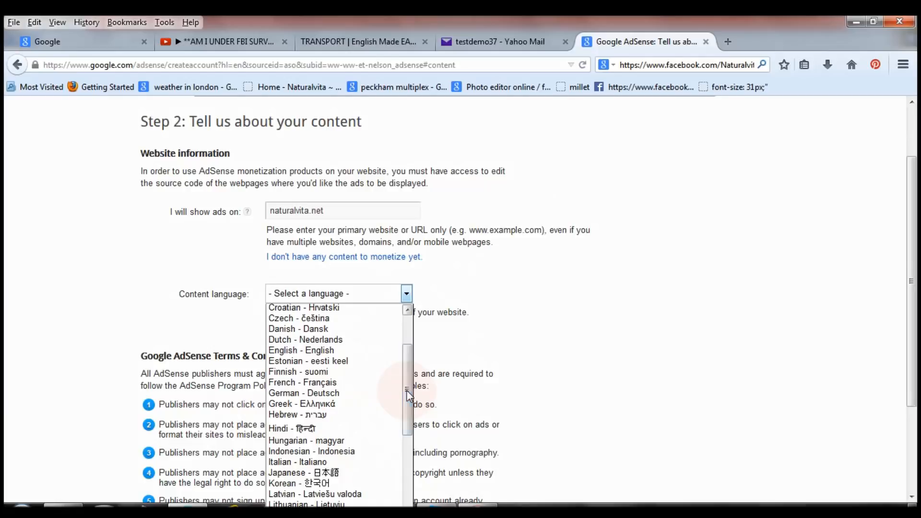
left_click(329, 351)
left_click_drag(915, 222, 914, 305)
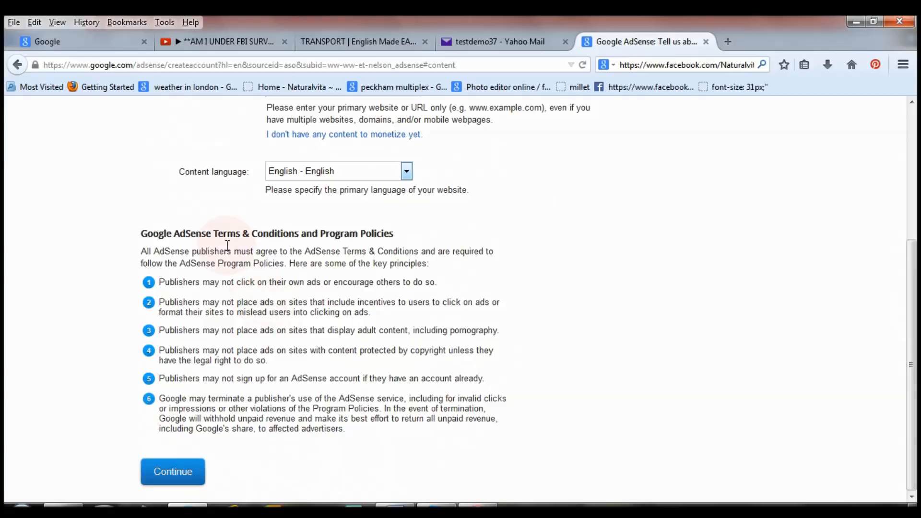
left_click(185, 479)
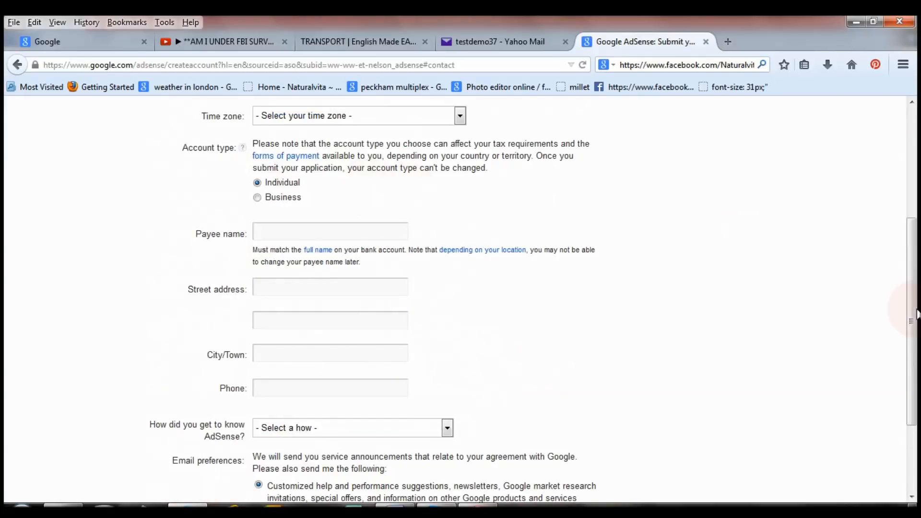
Step: Set the country to United Kingdom and the time zone to (+00:00) London
left_click_drag(910, 312, 910, 202)
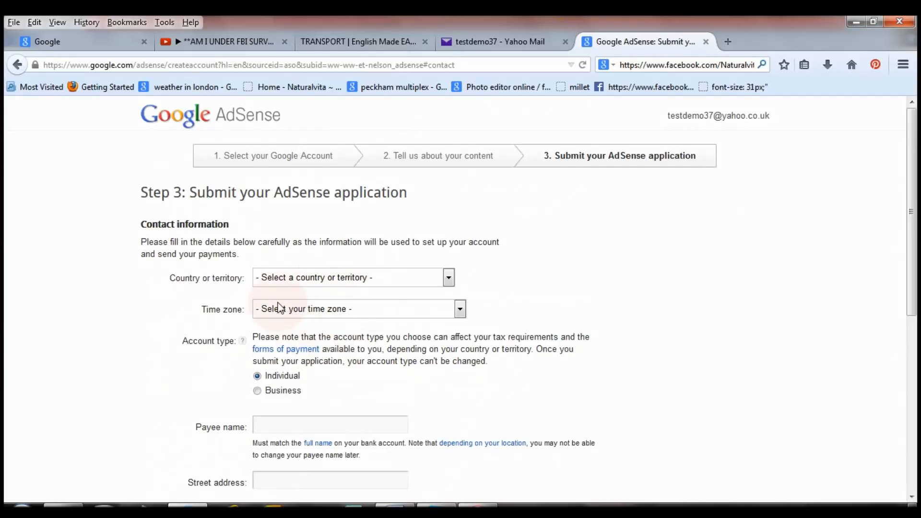
left_click(451, 281)
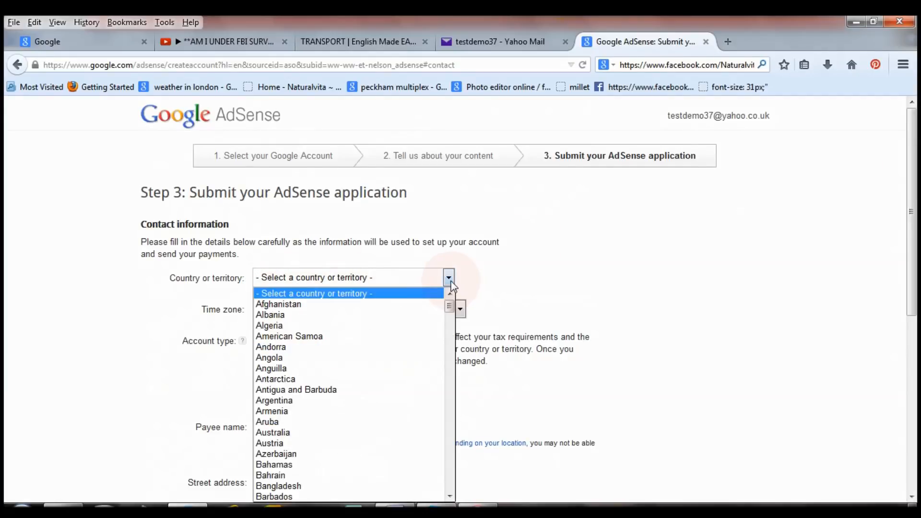
left_click_drag(449, 311, 454, 439)
left_click(383, 337)
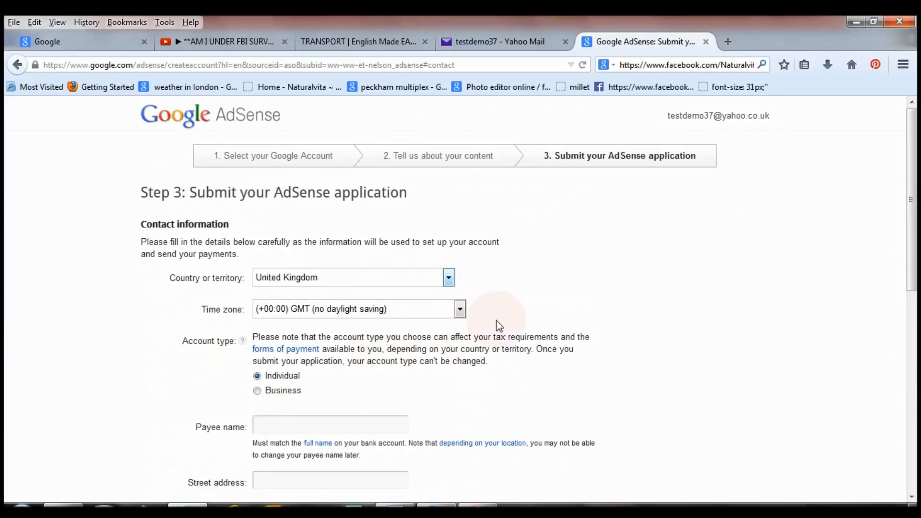
left_click(461, 311)
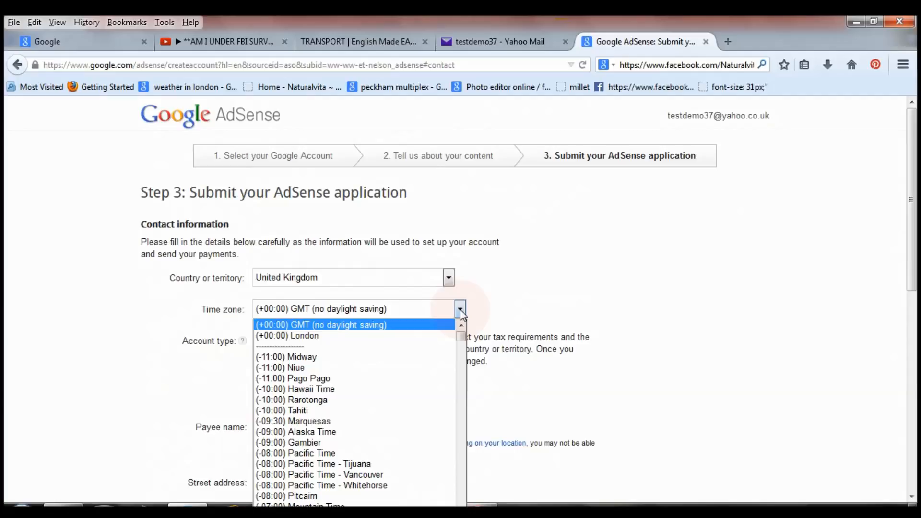
left_click(414, 344)
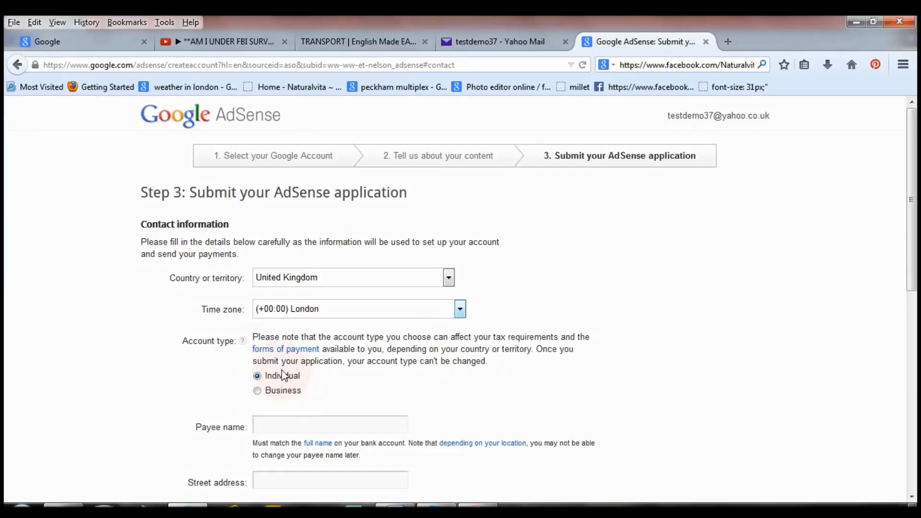
left_click_drag(916, 185, 916, 276)
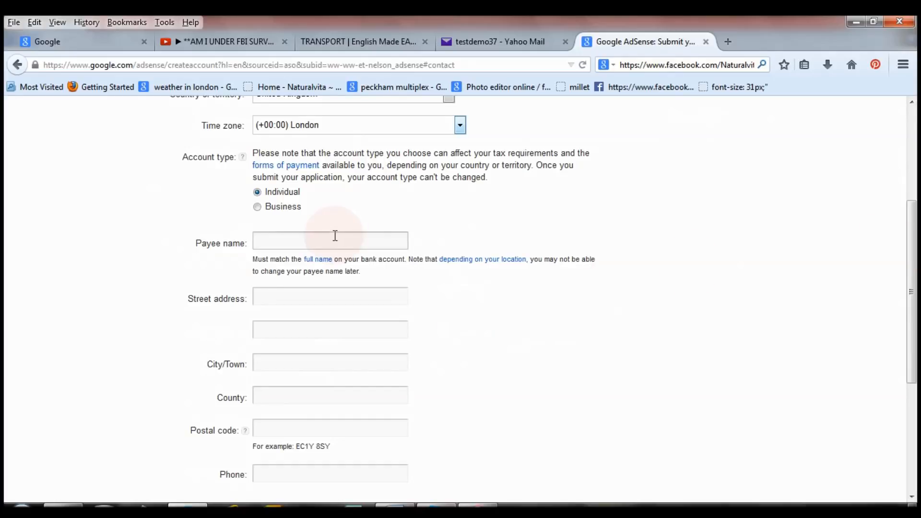
Step: Enter the payee's name and street address in the contact form
left_click(298, 243)
type("Dorothy")
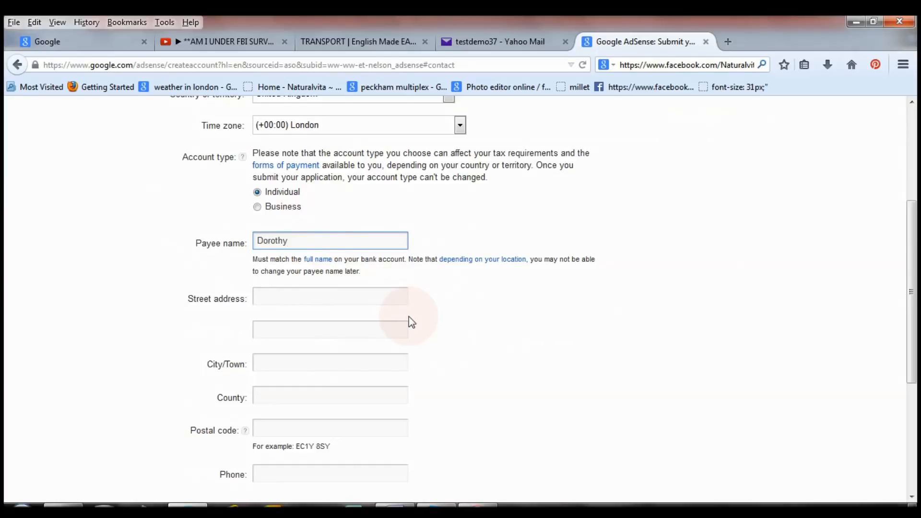
left_click(348, 304)
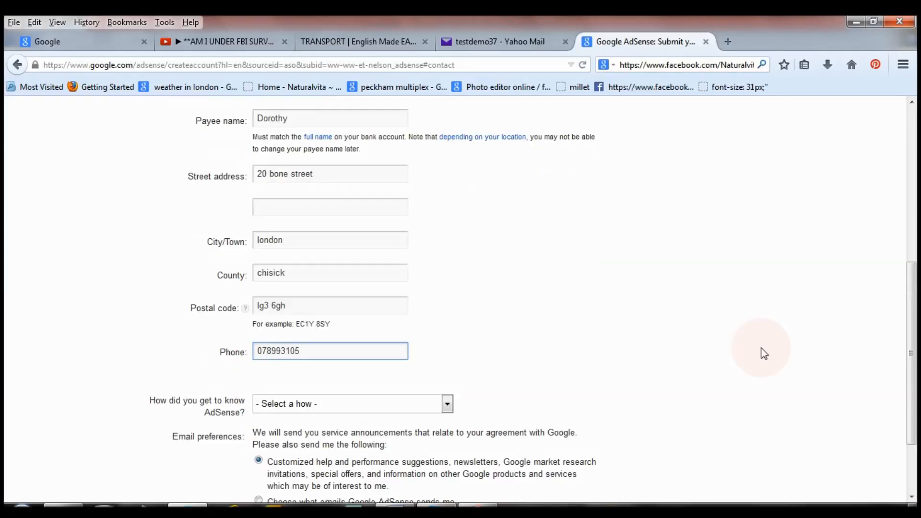
type("41")
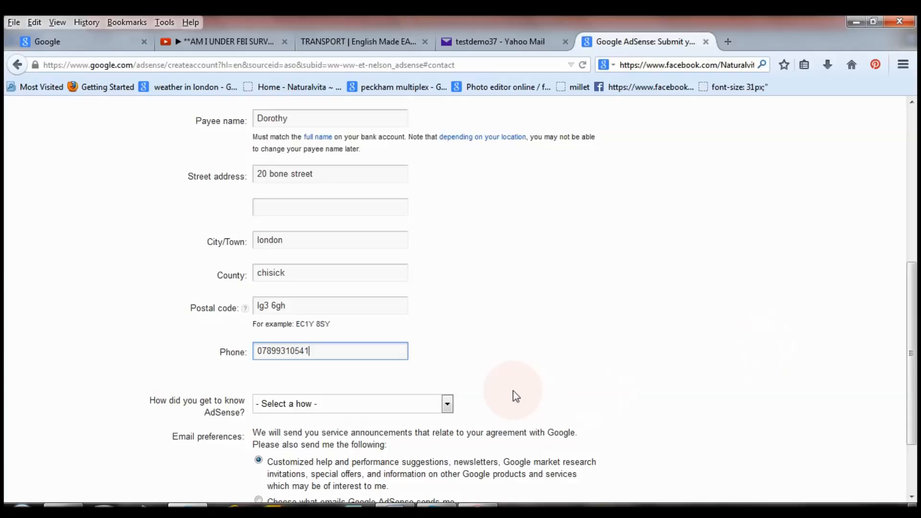
Step: Answer 'Online forum or blog' for how you heard about AdSense
left_click(447, 404)
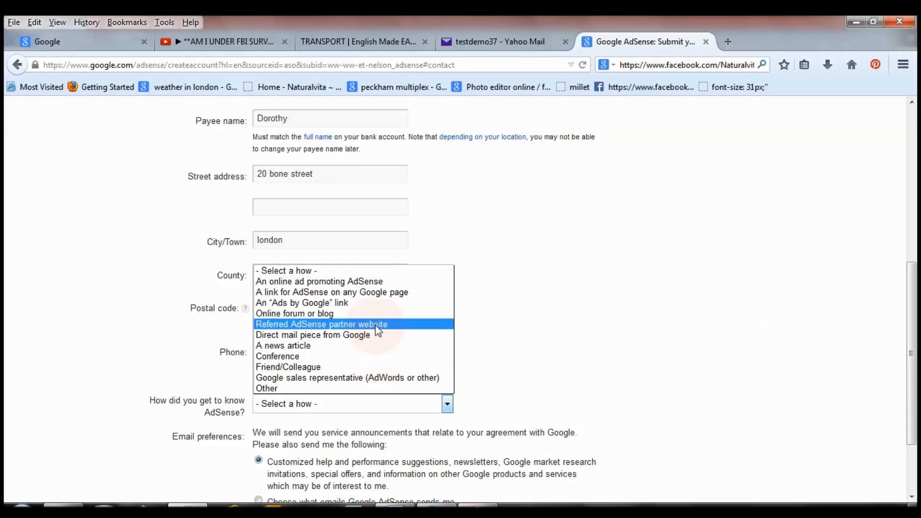
left_click(370, 313)
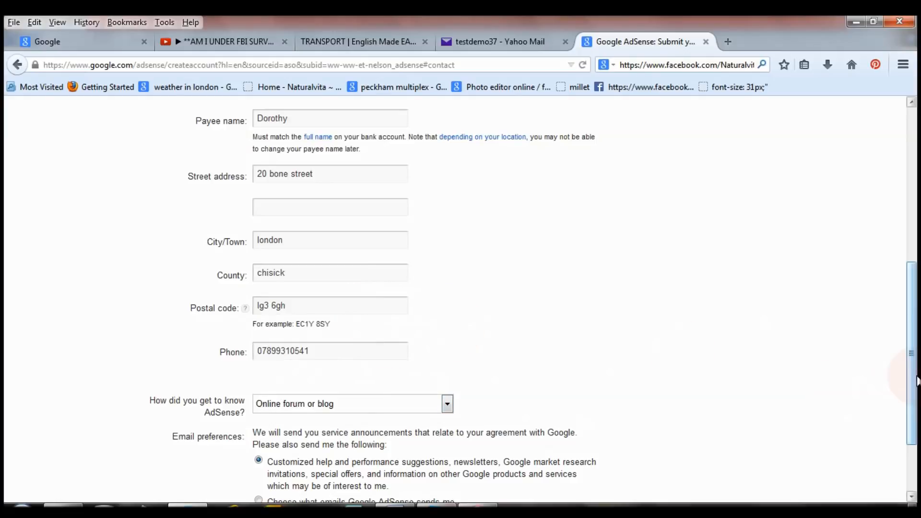
left_click_drag(915, 380, 912, 426)
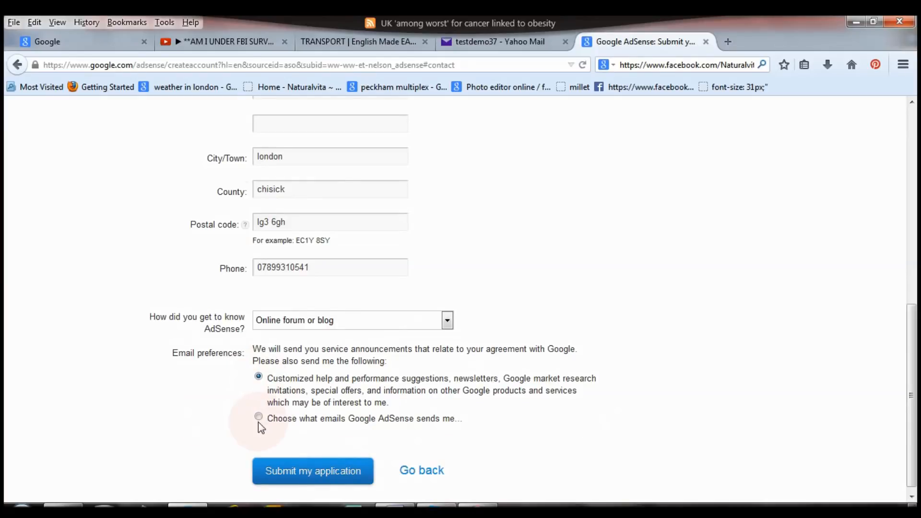
Step: Set the AdSense email preferences to choosing emails individually, then scroll through the form
left_click(258, 417)
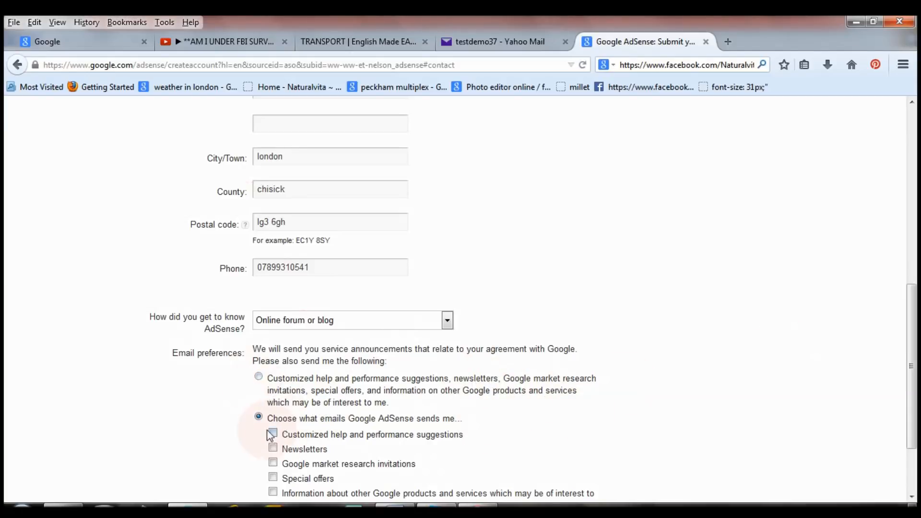
left_click(259, 377)
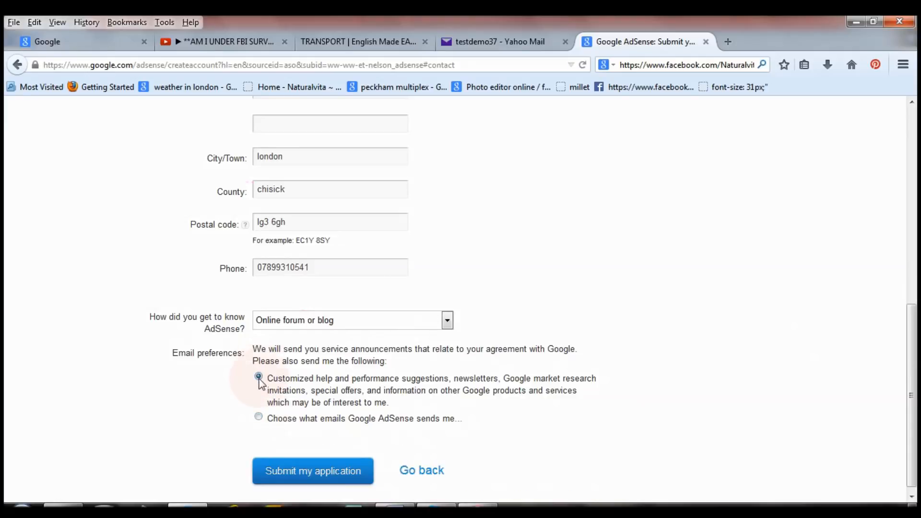
left_click(258, 416)
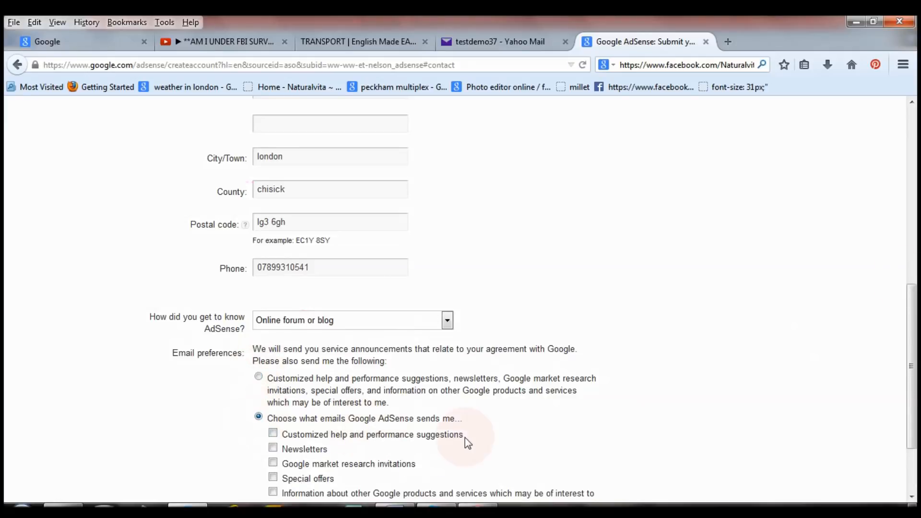
left_click_drag(912, 332, 909, 380)
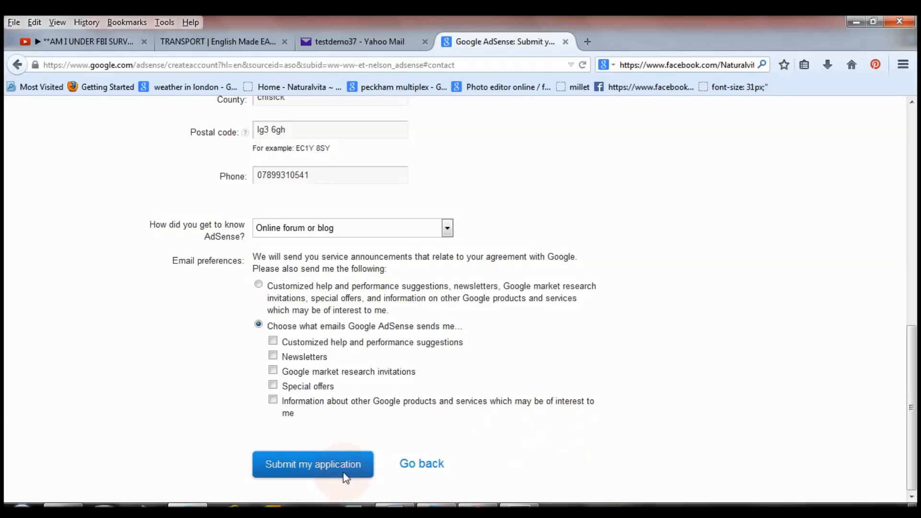
left_click_drag(910, 408, 916, 163)
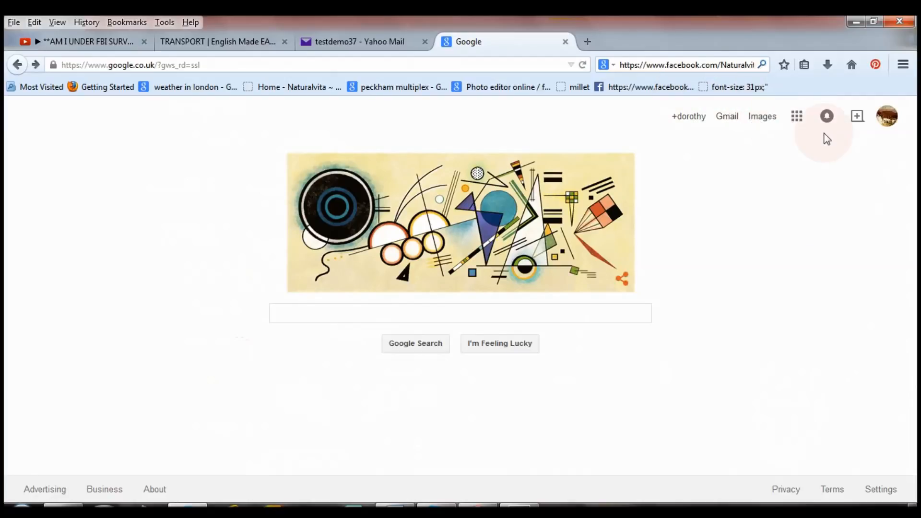
Step: In Gmail, read the AdSense application-review email and follow its Get started now link
left_click(727, 117)
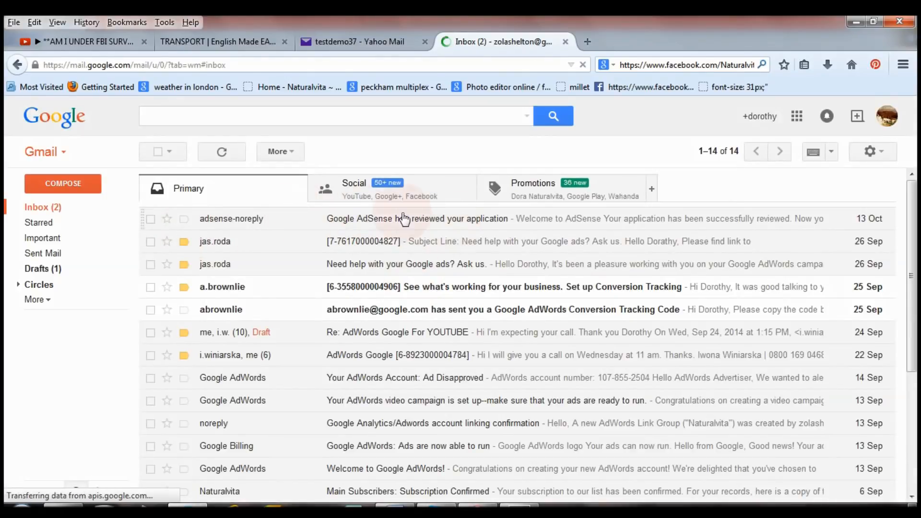
left_click(421, 220)
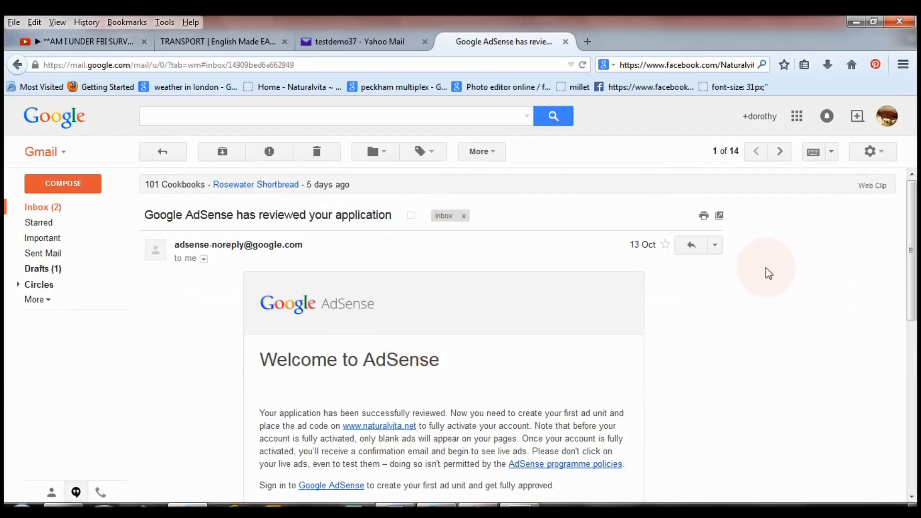
scroll(916, 280, "down", 3)
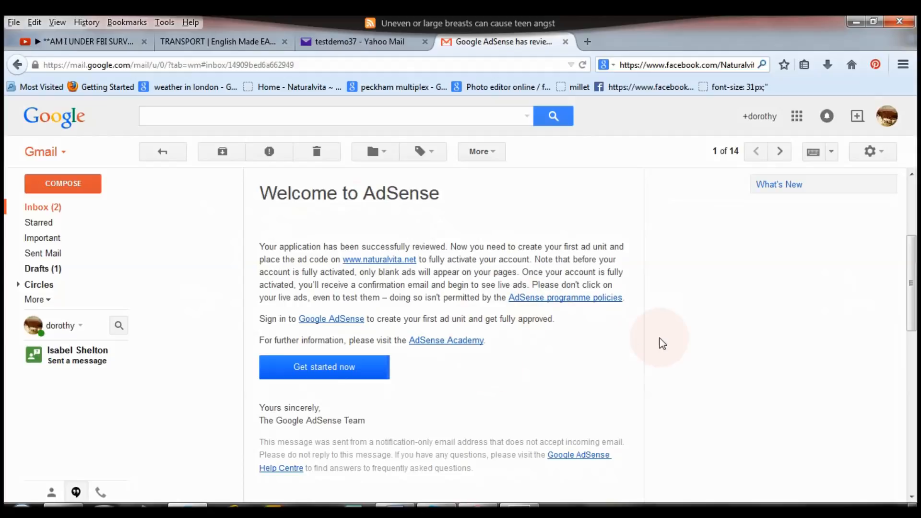
left_click(319, 373)
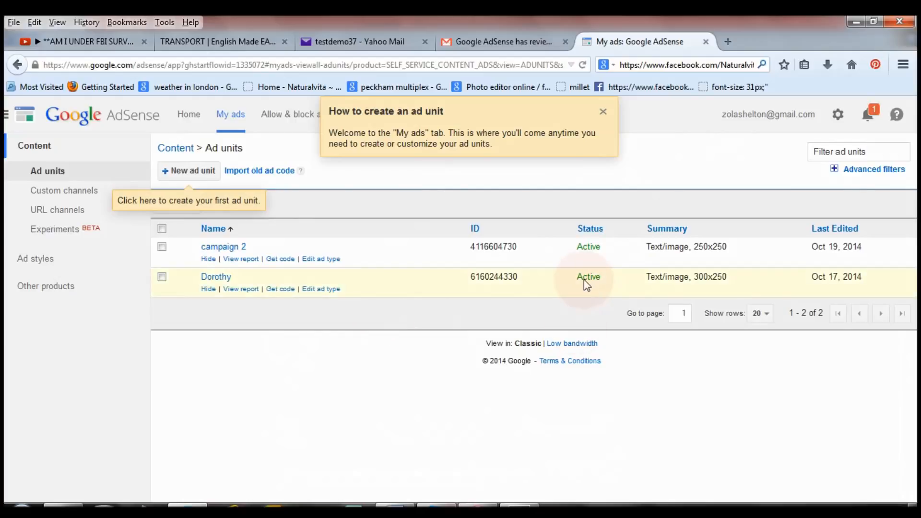
Step: Dismiss the ad unit tip, review the Verify address page on Home, then return to My ads
left_click(604, 111)
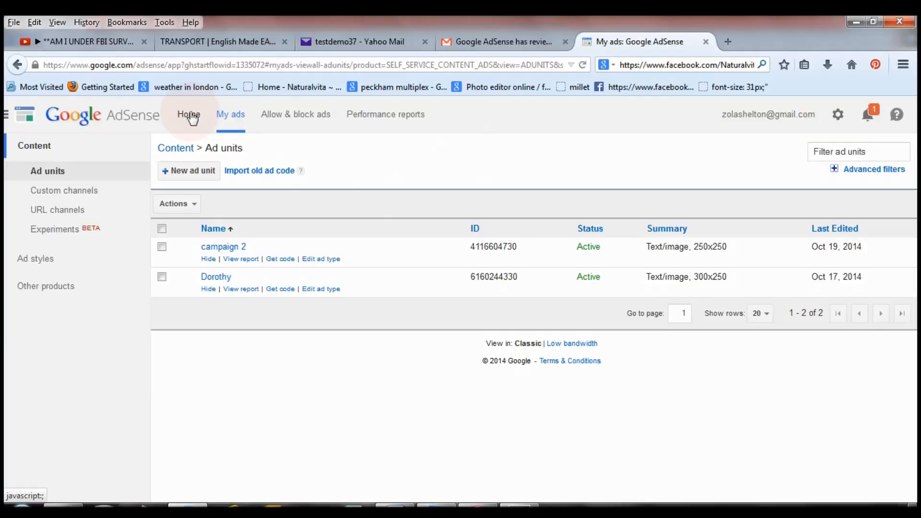
left_click(189, 114)
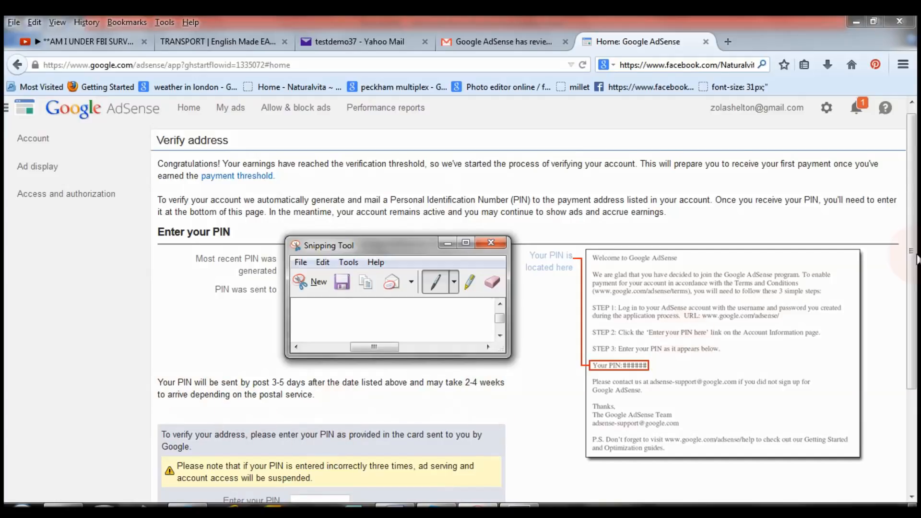
scroll(335, 410, "down", 3)
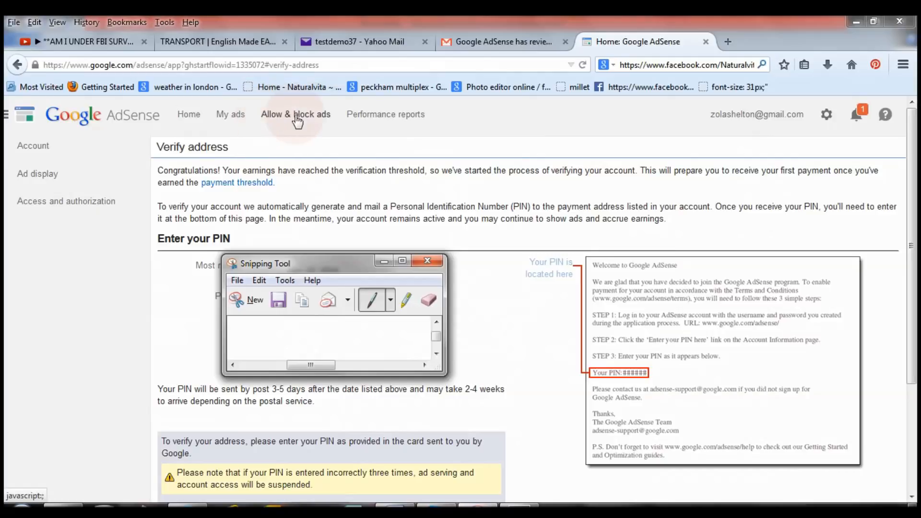
left_click(230, 115)
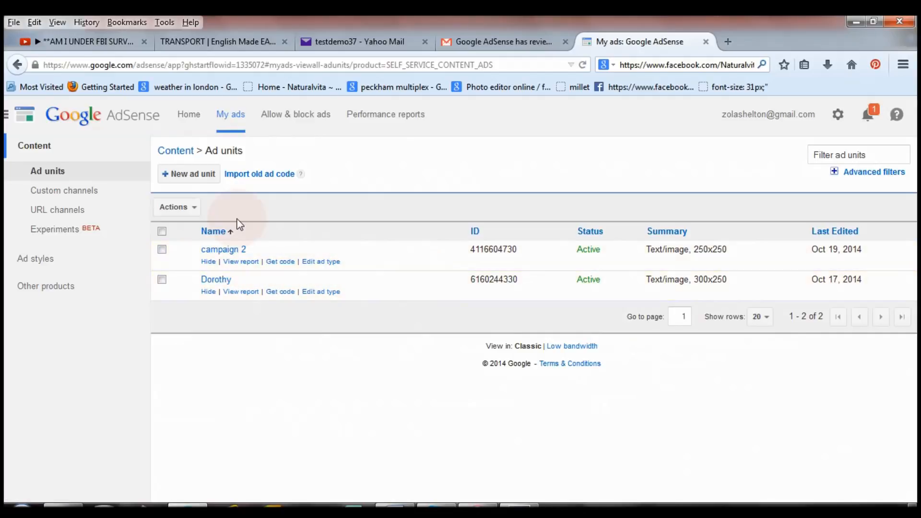
Step: Start a new ad unit and switch the size category to Rectangular
left_click(191, 180)
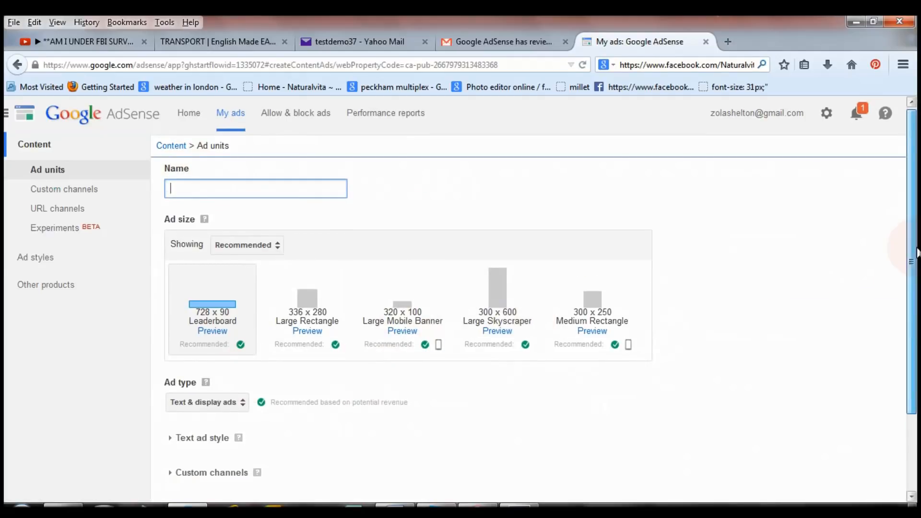
scroll(913, 249, "down", 4)
scroll(915, 257, "up", 2)
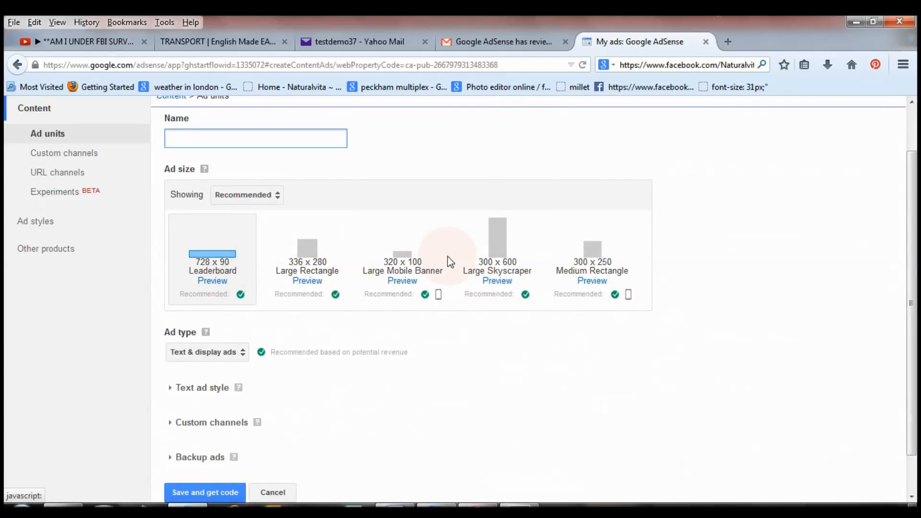
left_click(278, 197)
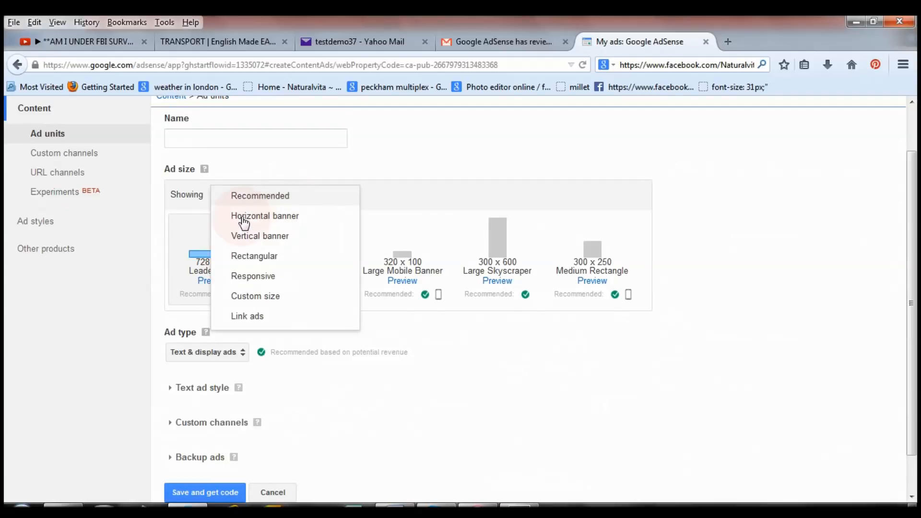
left_click(290, 222)
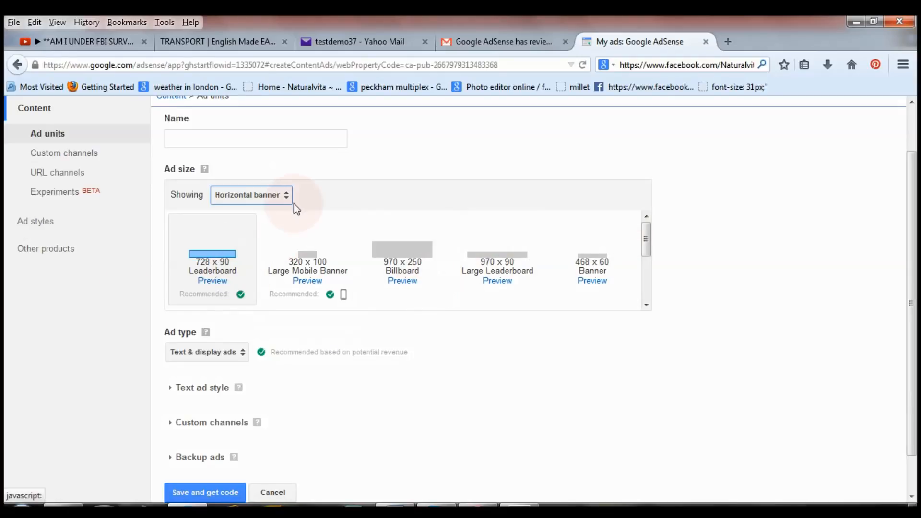
left_click(286, 201)
left_click(277, 239)
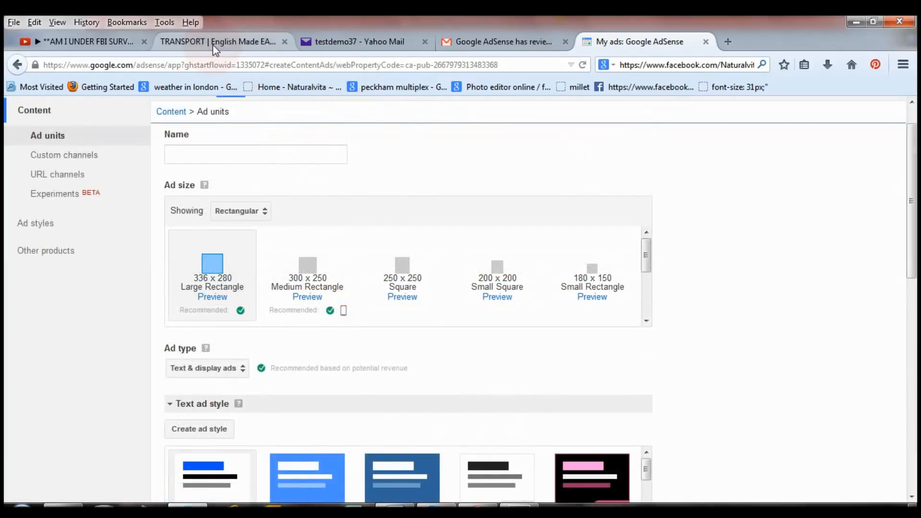
Step: Check the live Papa-English transport page, then choose the 300 x 250 Medium Rectangle size
left_click(214, 42)
left_click_drag(910, 179, 914, 236)
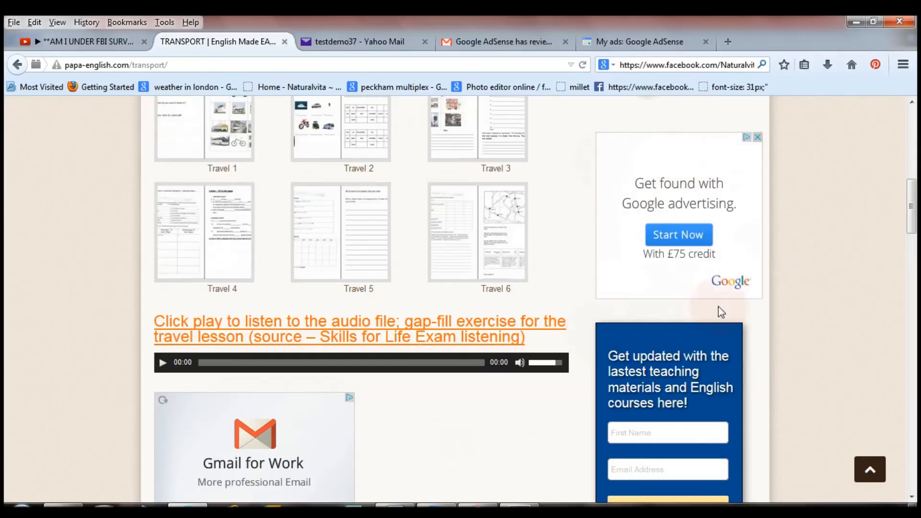
left_click(626, 41)
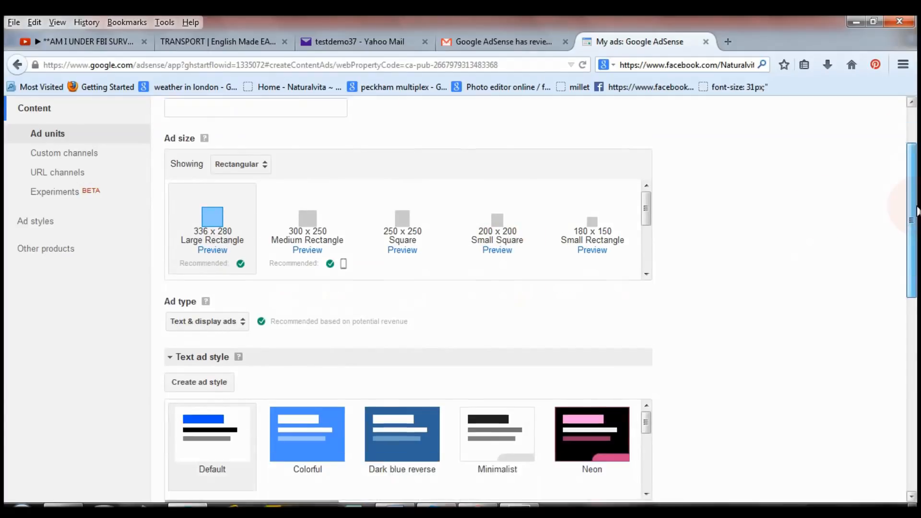
scroll(913, 211, "down", 1)
left_click(314, 218)
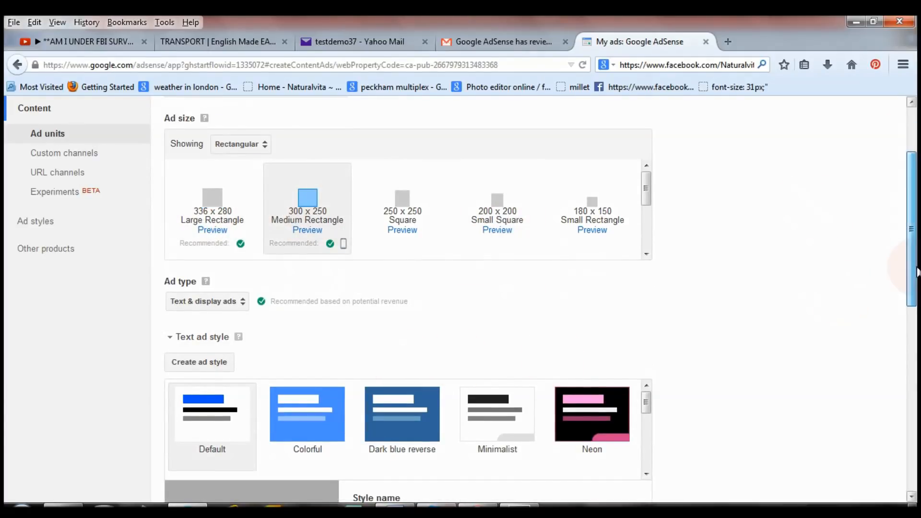
Step: Compare with the live transport page and apply the Minimalist text ad style
scroll(916, 272, "down", 4)
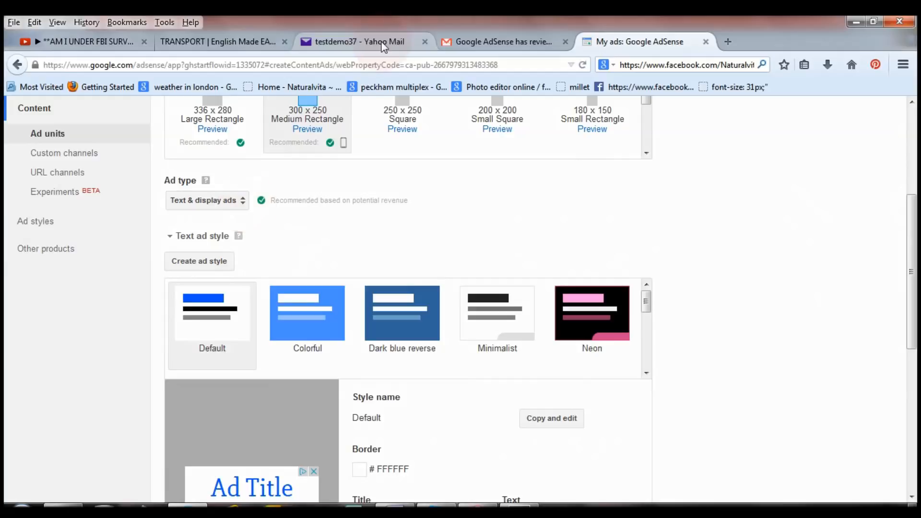
left_click(252, 43)
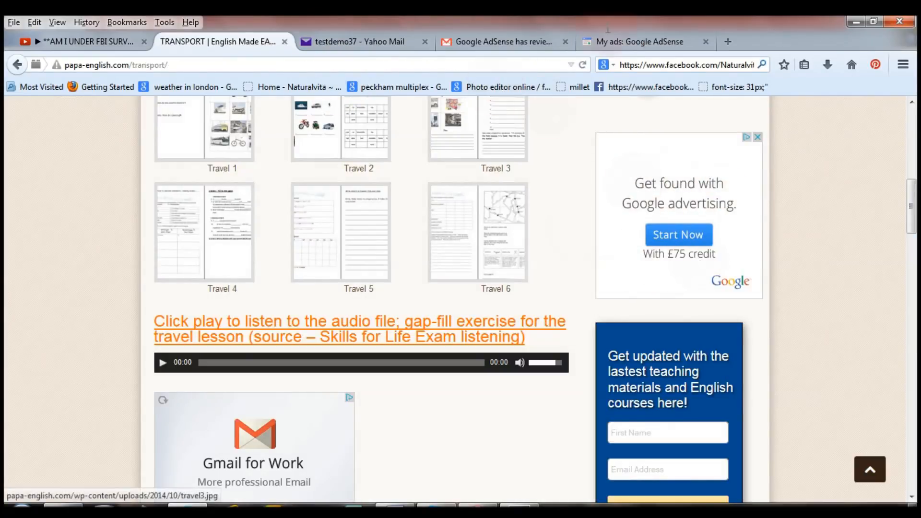
left_click(628, 42)
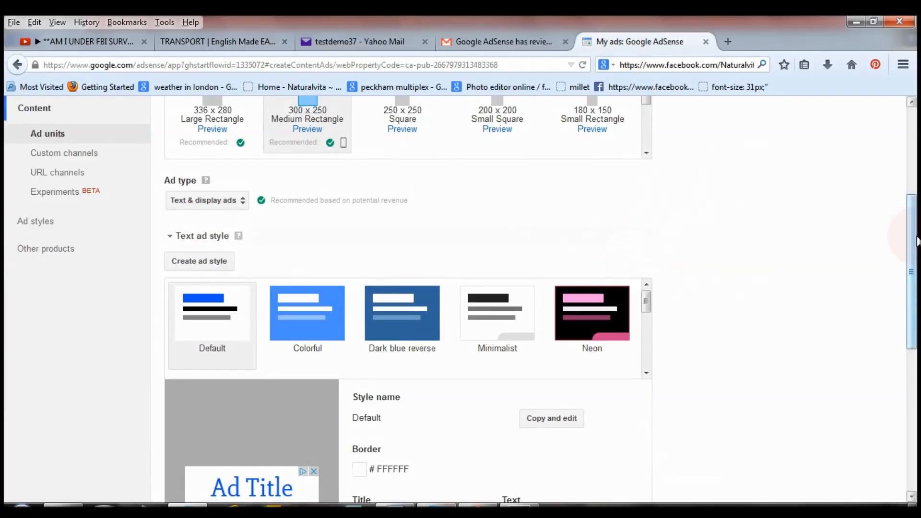
scroll(609, 293, "down", 3)
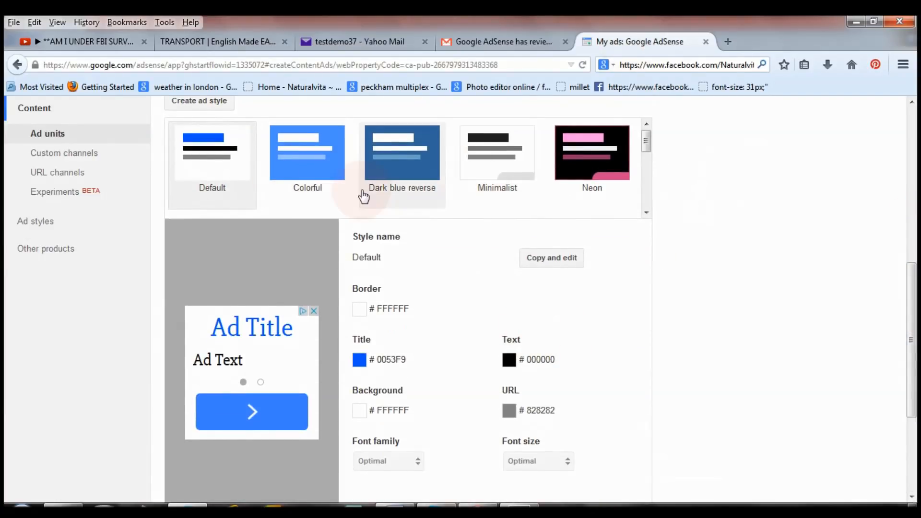
left_click(512, 180)
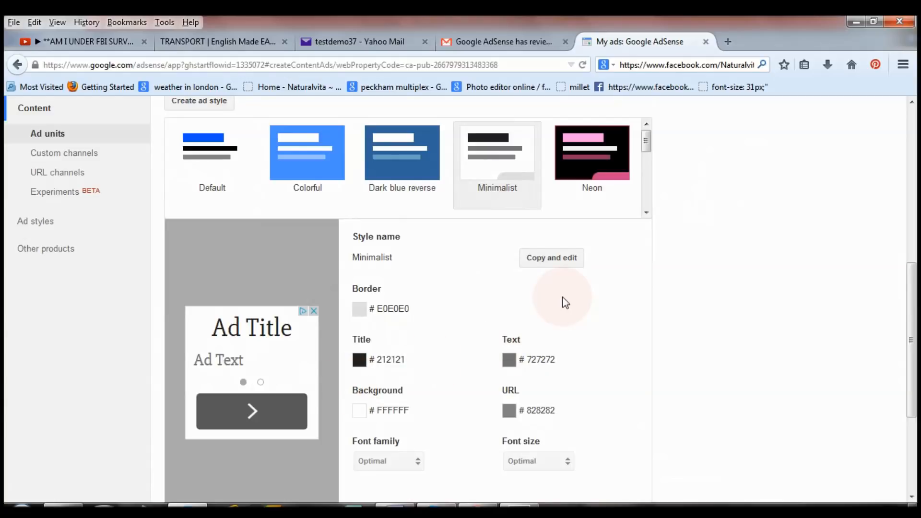
right_click(546, 265)
Step: Copy the Minimalist style and set border 6F3C1B, title 0066CC and background C3D9FF
left_click(545, 264)
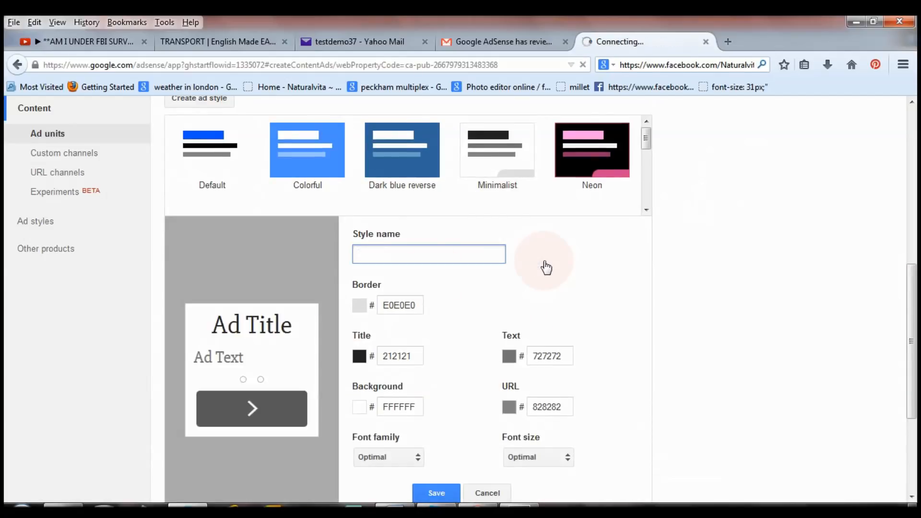
left_click(359, 306)
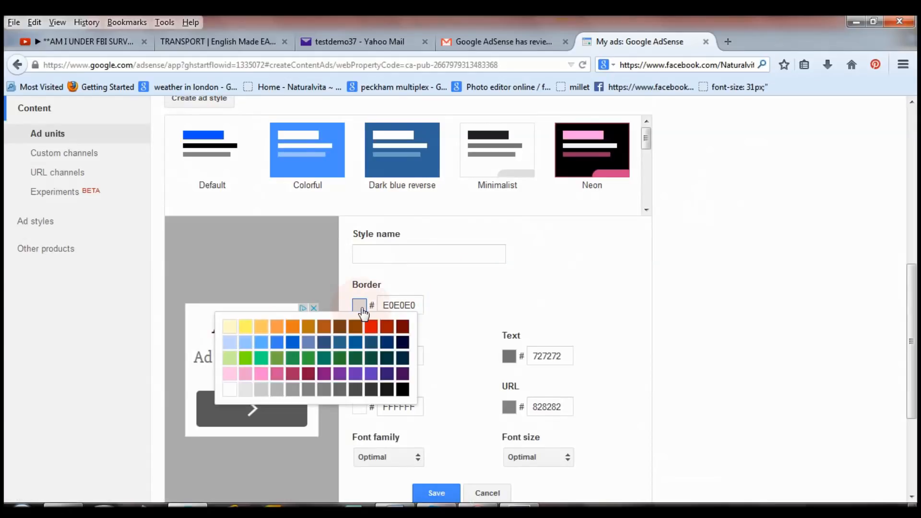
left_click(340, 330)
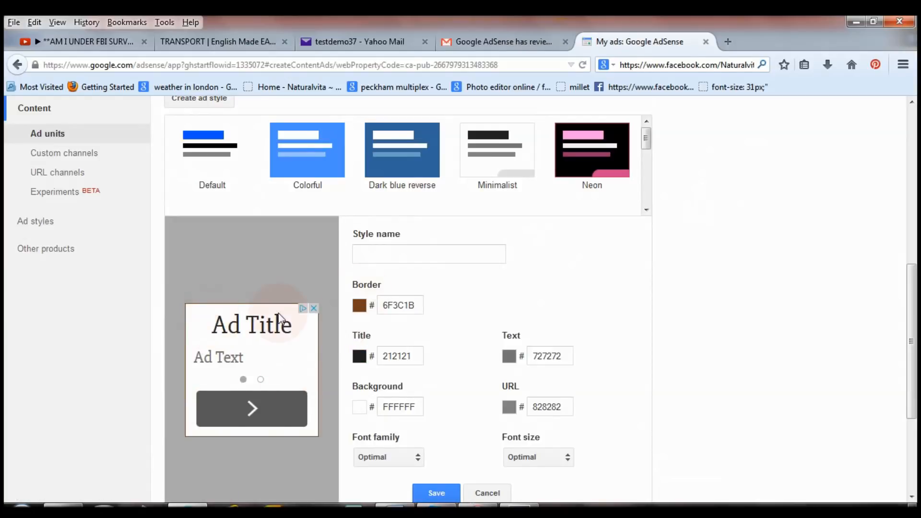
left_click(361, 359)
left_click(290, 394)
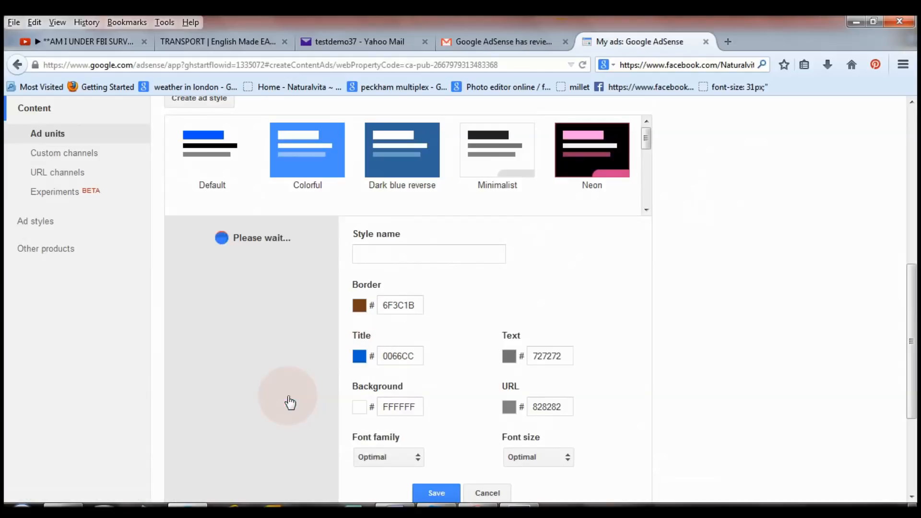
left_click(360, 408)
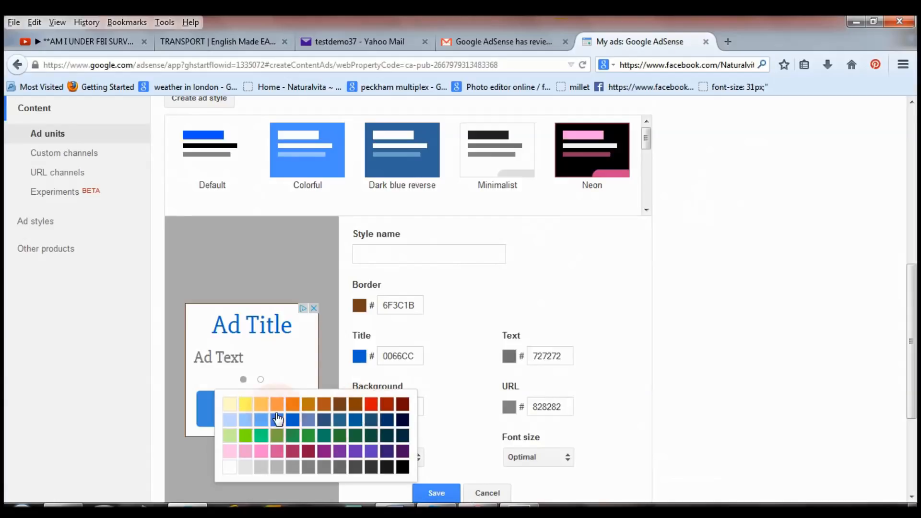
left_click(233, 421)
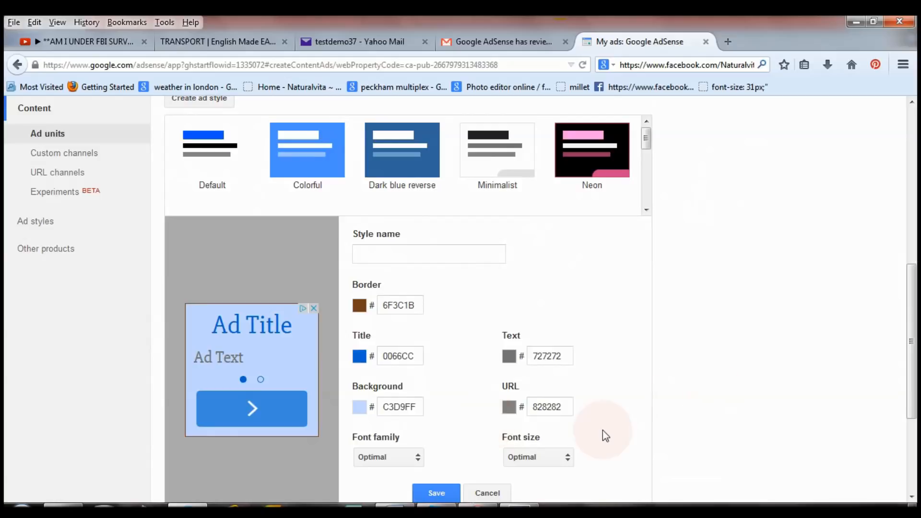
scroll(642, 398, "down", 3)
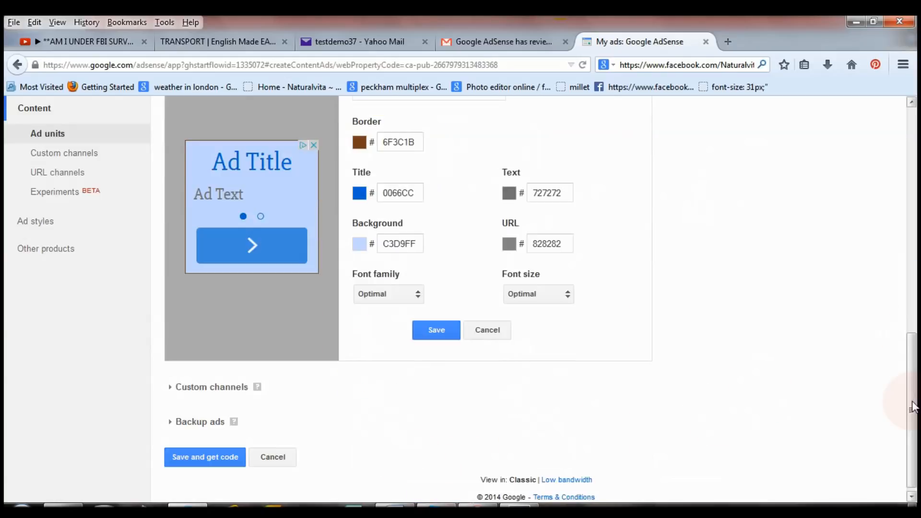
Step: Name the new ad style, change its background to white FFFFFF, and save it
left_click(444, 334)
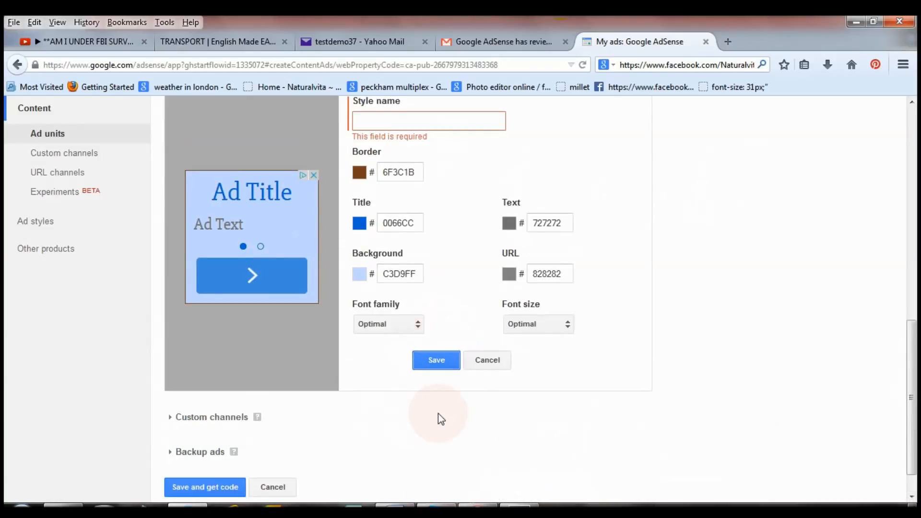
left_click(419, 122)
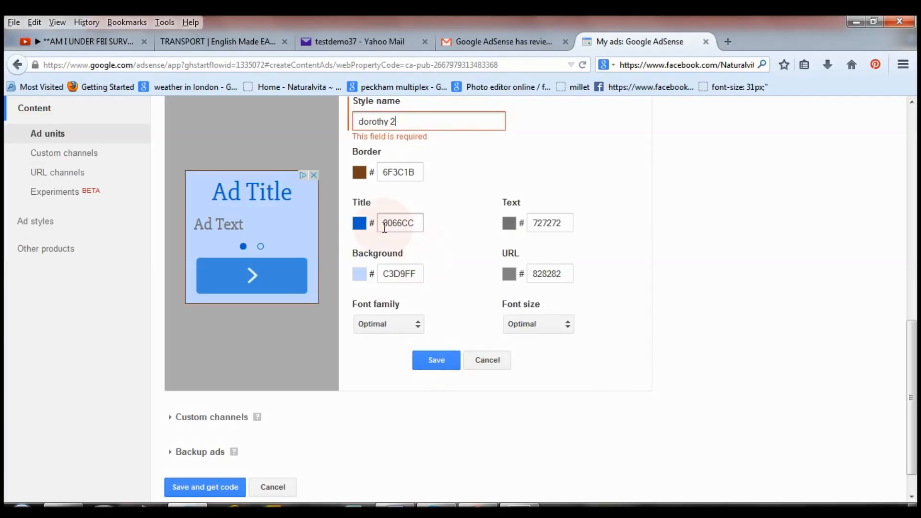
left_click(360, 224)
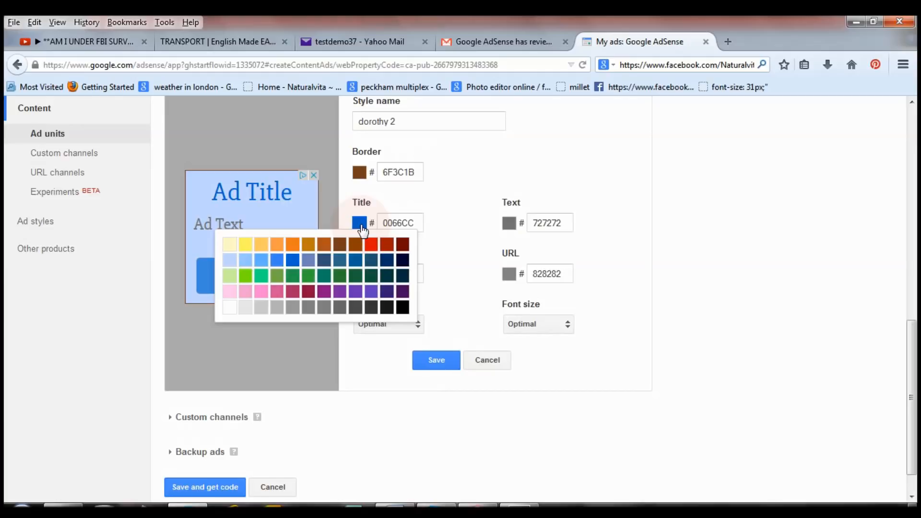
left_click(467, 237)
left_click(364, 279)
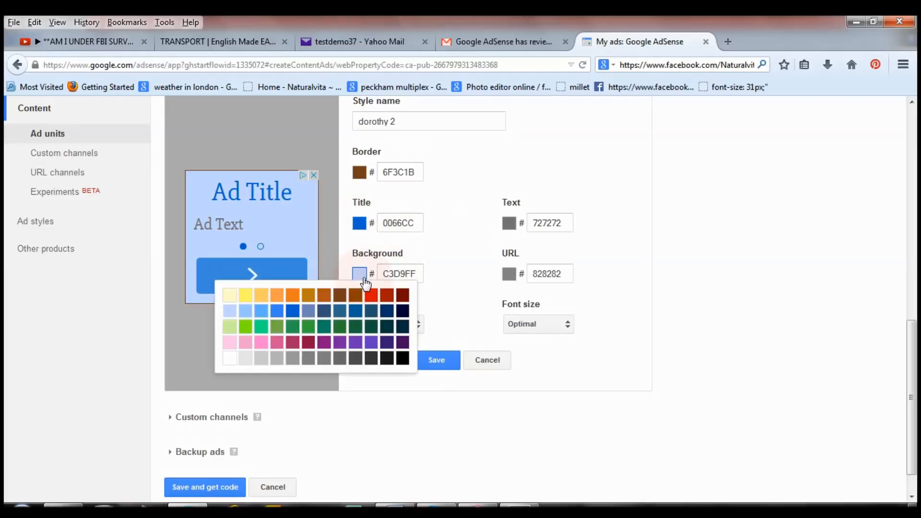
left_click(230, 358)
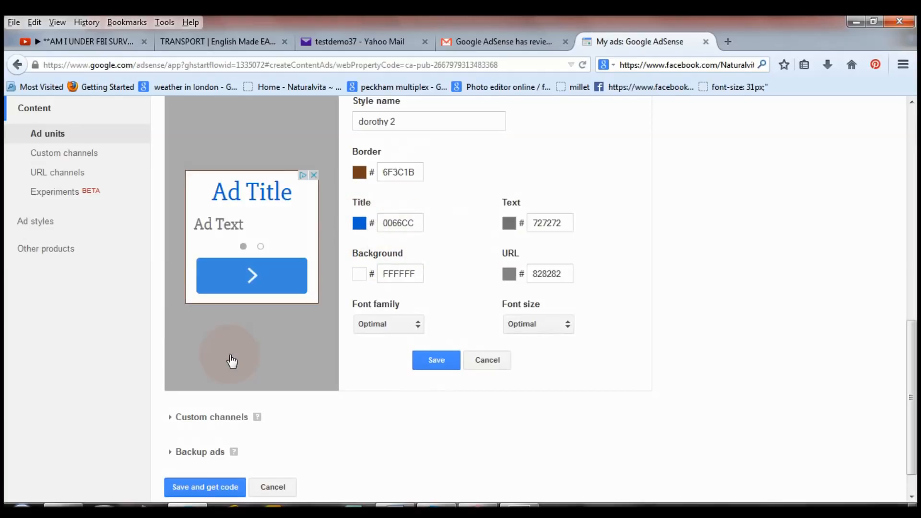
left_click(438, 363)
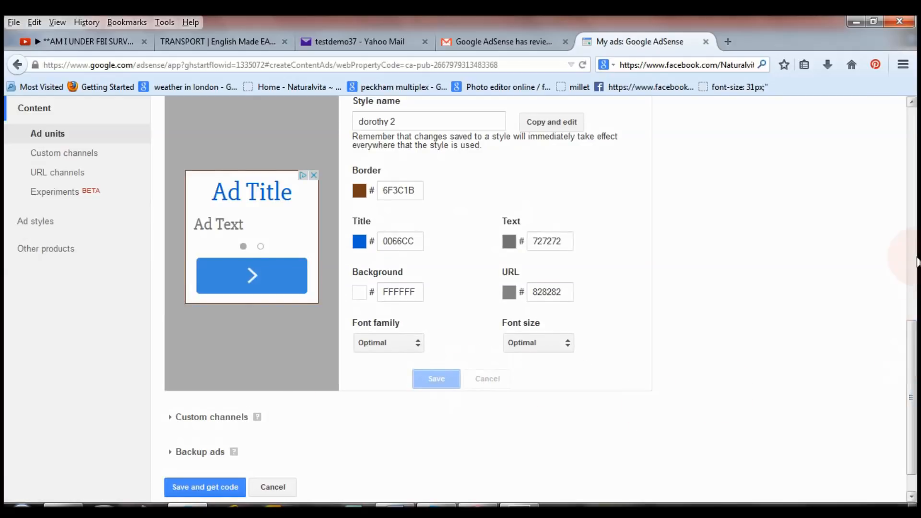
Step: Expand Backup ads and keep Show blank space as the backup option
scroll(913, 267, "up", 2)
left_click_drag(916, 266, 916, 403)
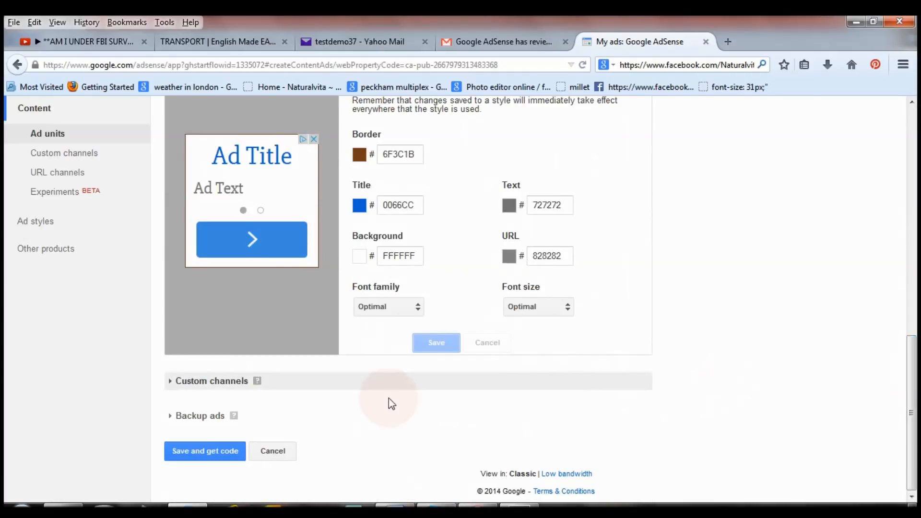
left_click(293, 421)
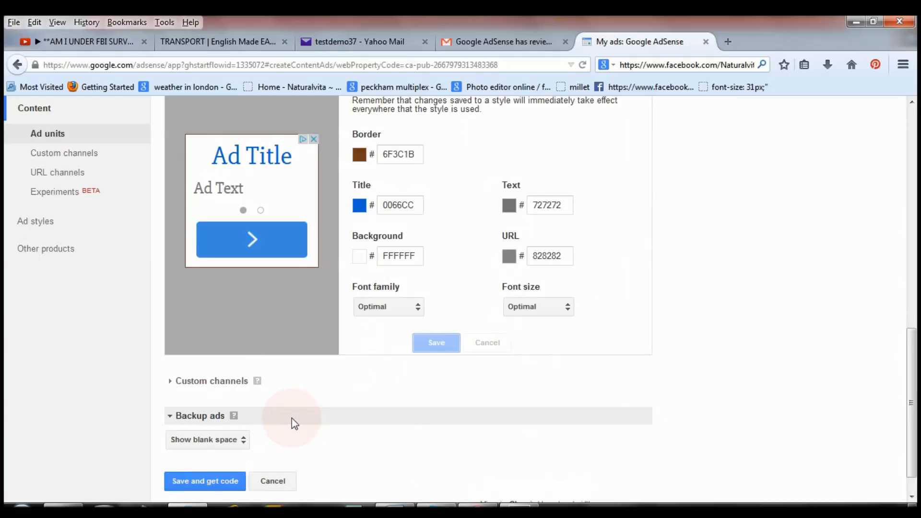
left_click_drag(915, 374, 914, 391)
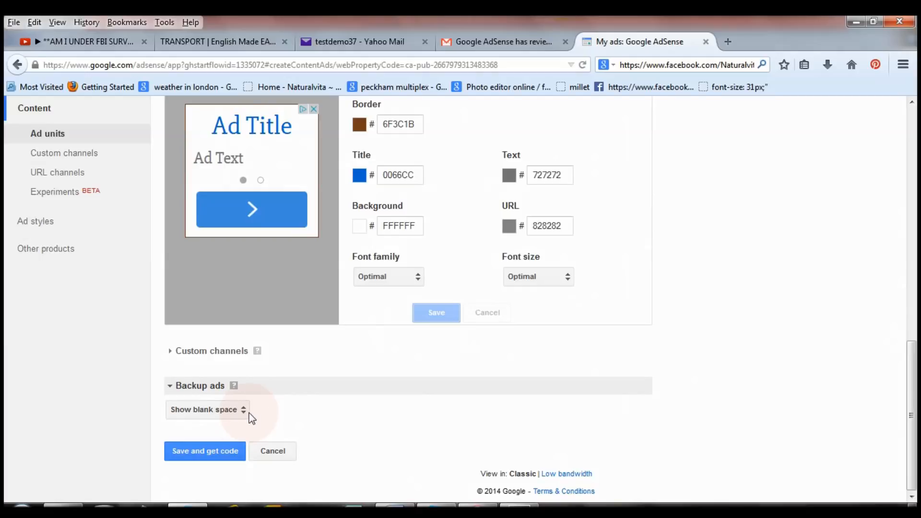
left_click(224, 48)
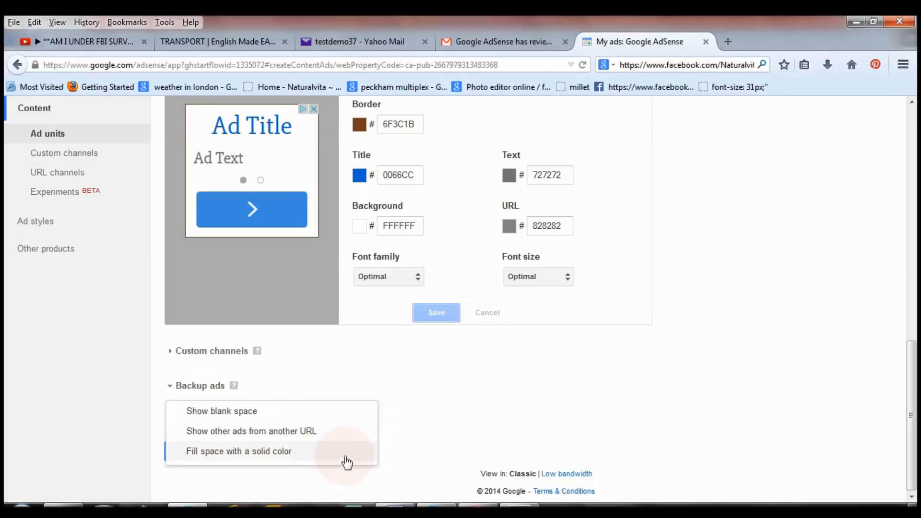
left_click(407, 443)
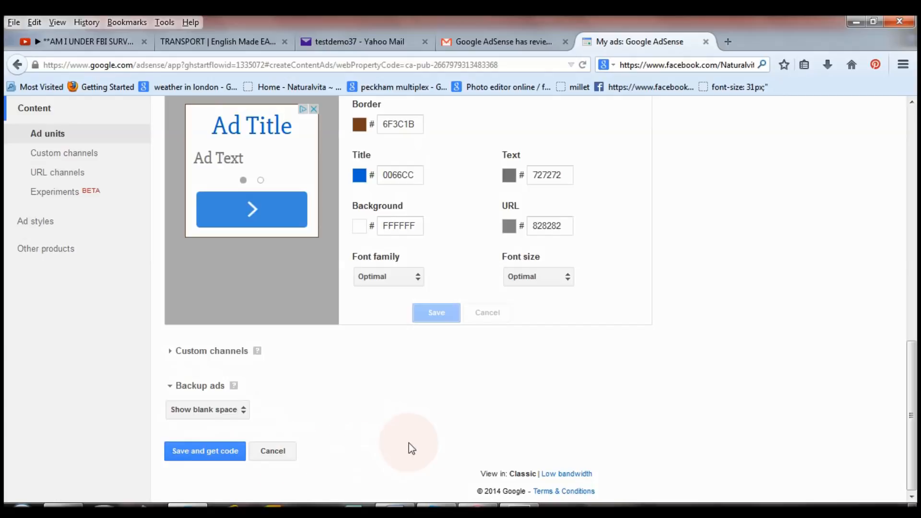
Step: Save the named 300 x 250 ad unit and get its ad code
left_click(205, 456)
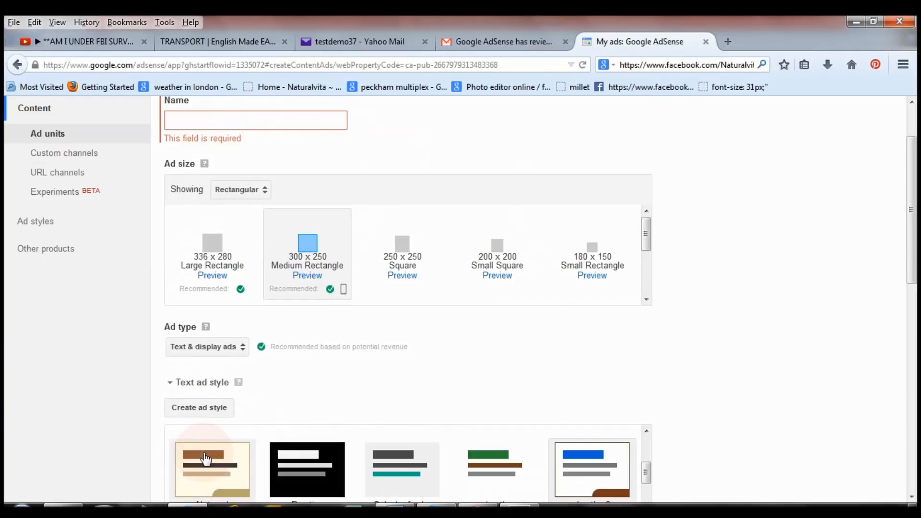
scroll(899, 254, "up", 3)
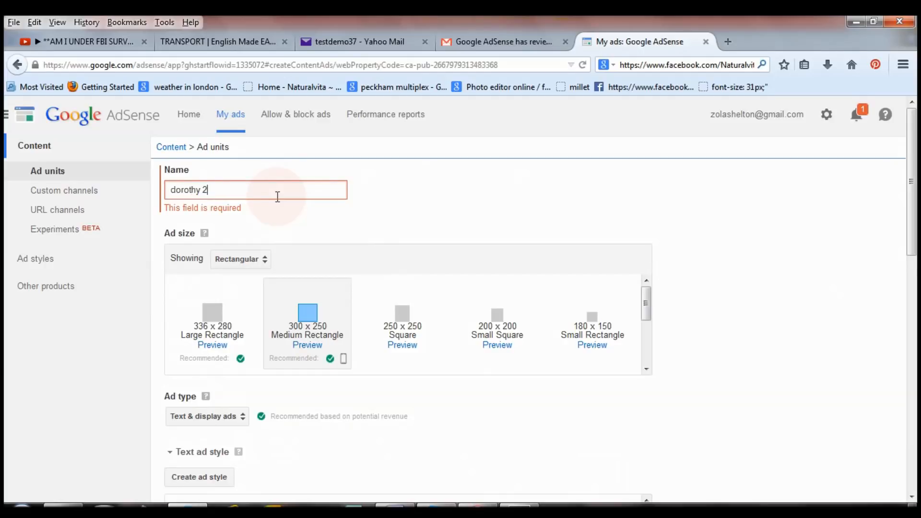
left_click_drag(913, 256, 916, 496)
left_click(220, 455)
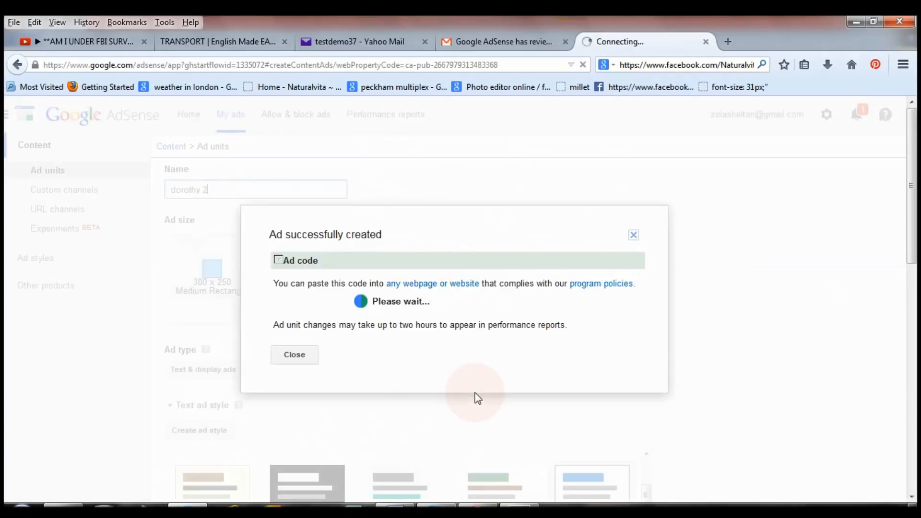
Step: Copy the dorothy 2 ad code, leave the code type unchanged, and close the code window
left_click(333, 267)
scroll(381, 277, "down", 2)
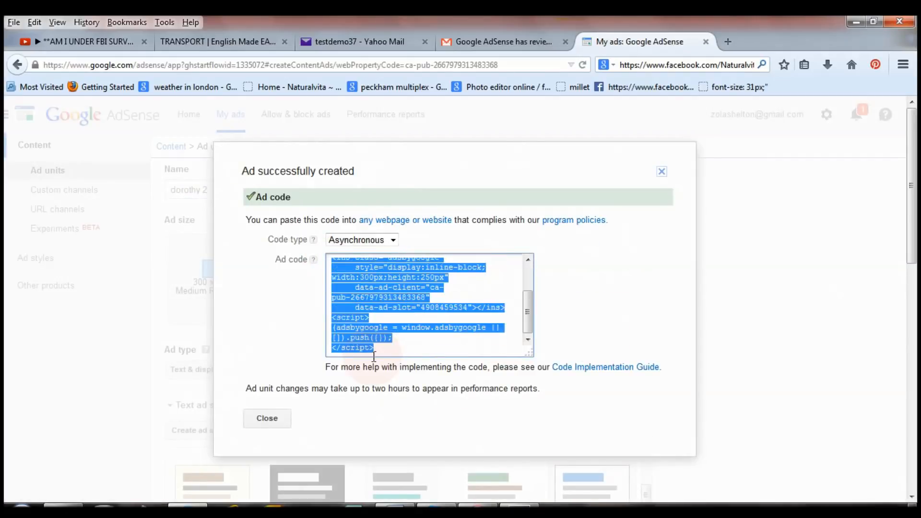
right_click(386, 288)
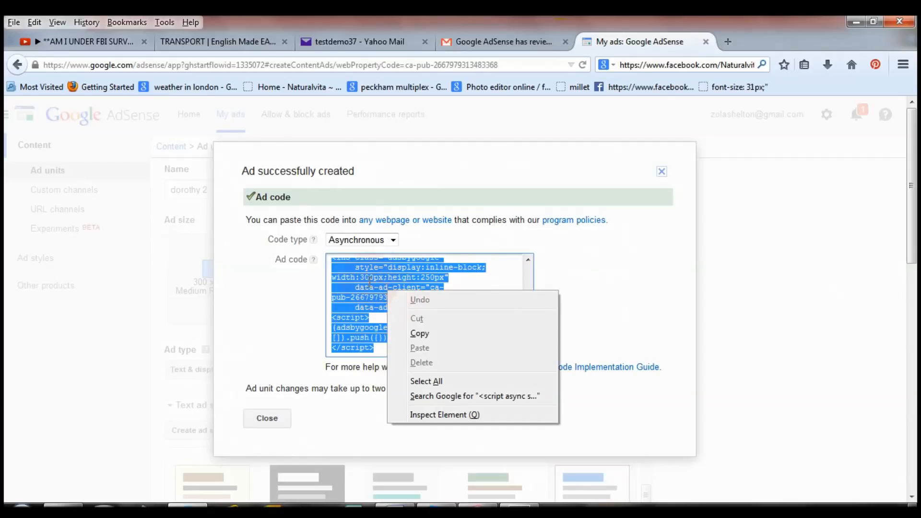
left_click(427, 335)
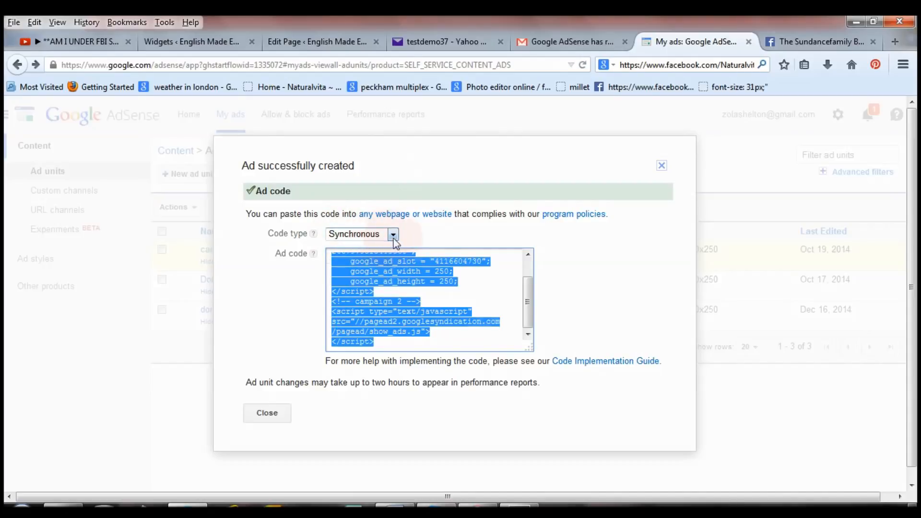
left_click(378, 236)
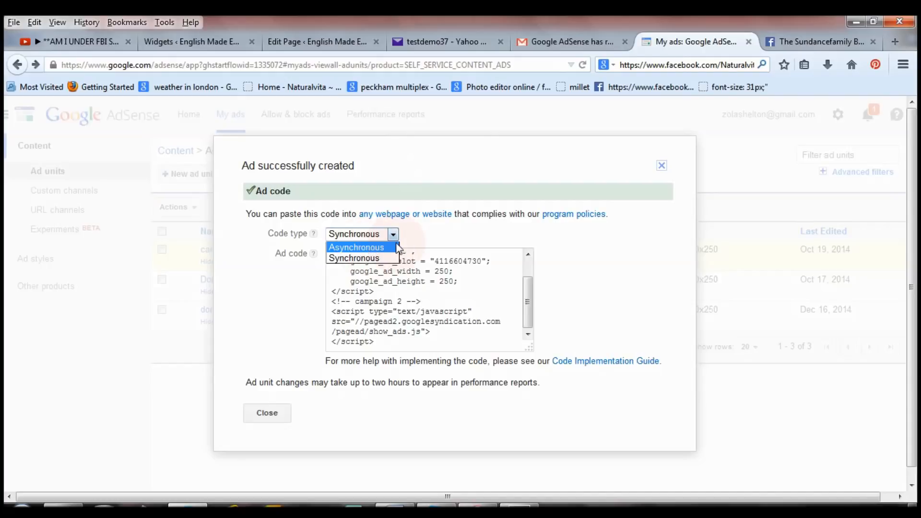
left_click(383, 258)
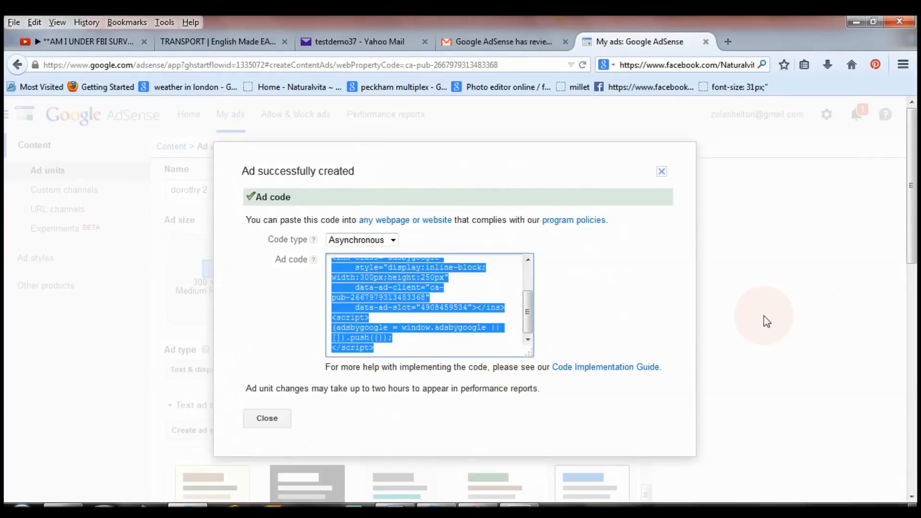
left_click(764, 316)
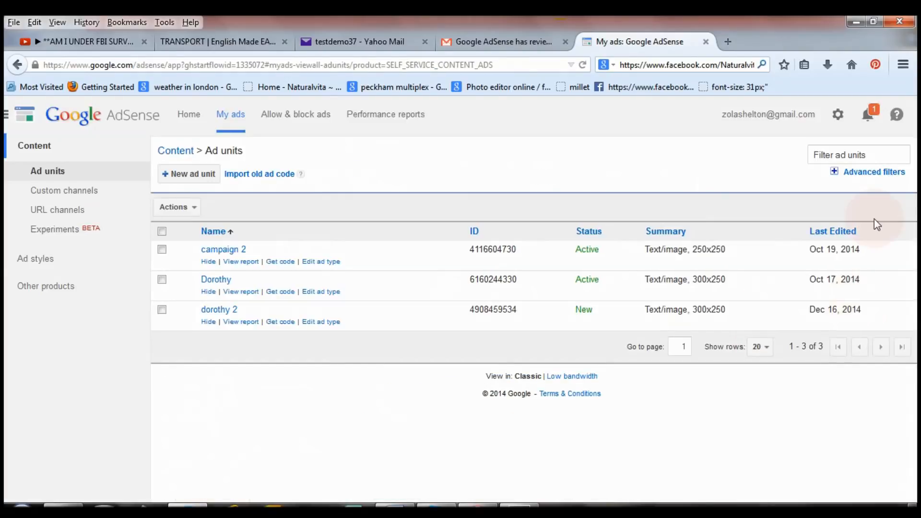
Step: Switch back to the Papa-English TRANSPORT | English Made EASY page
left_click(590, 214)
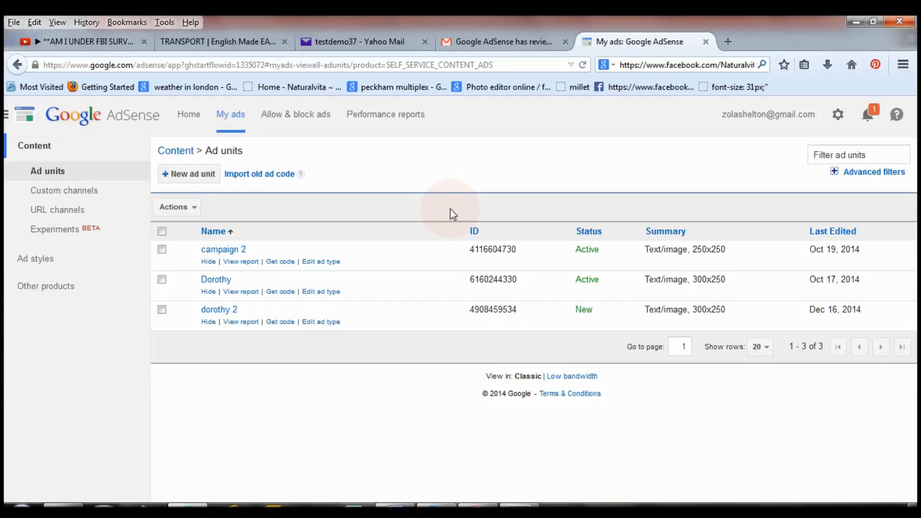
left_click(235, 42)
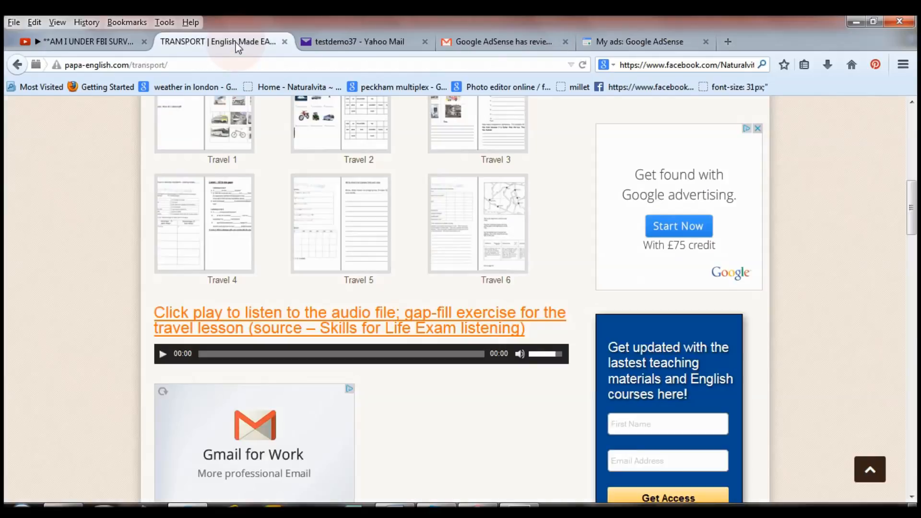
Step: Go to the site's admin at papa-english.com/wp-admin through the address bar suggestion
left_click(261, 65)
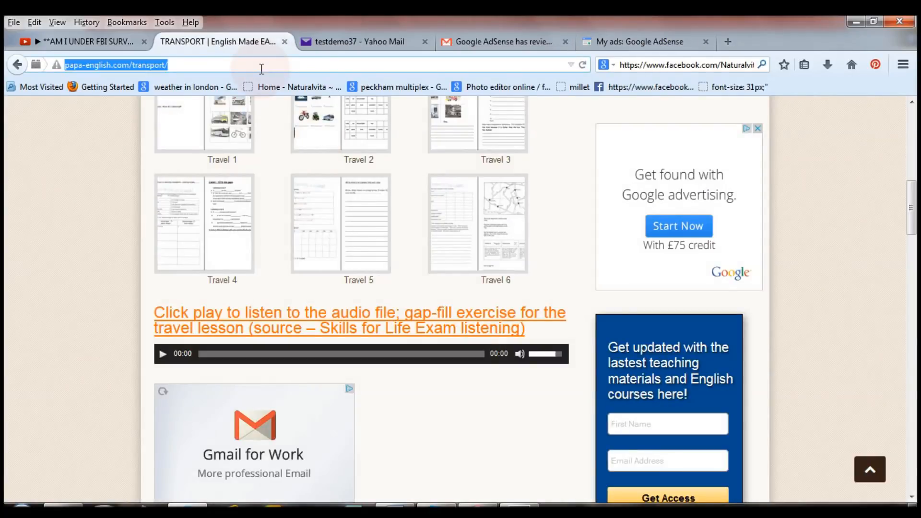
type("pa")
left_click(257, 90)
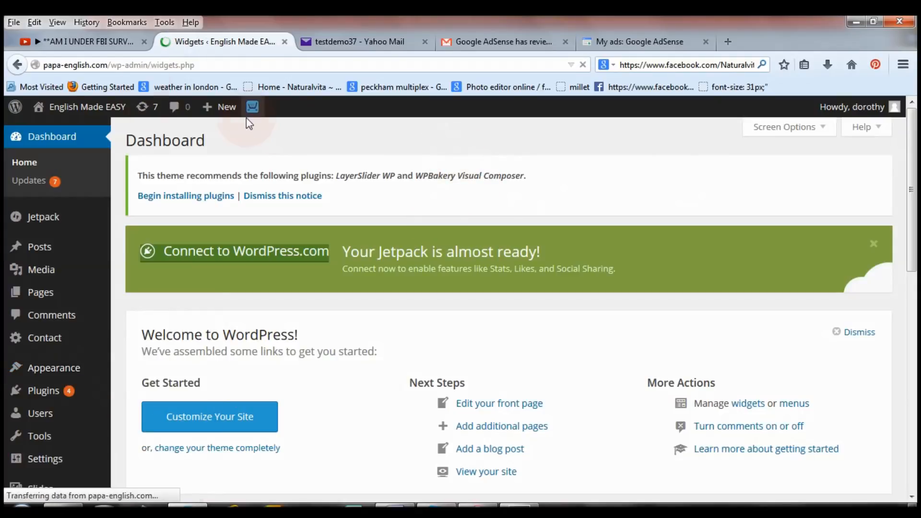
Step: Open the live site in a new tab on Teacher Materials, then return to Widgets
right_click(114, 110)
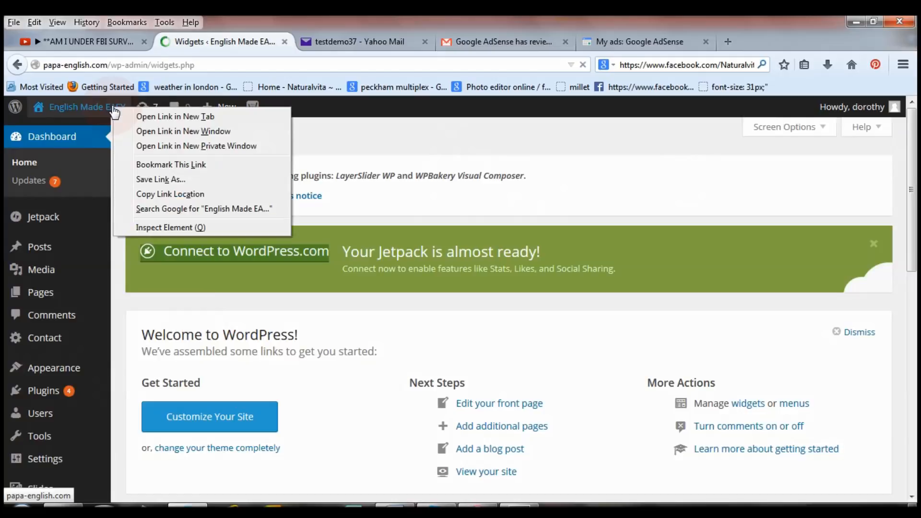
left_click(144, 116)
left_click(374, 47)
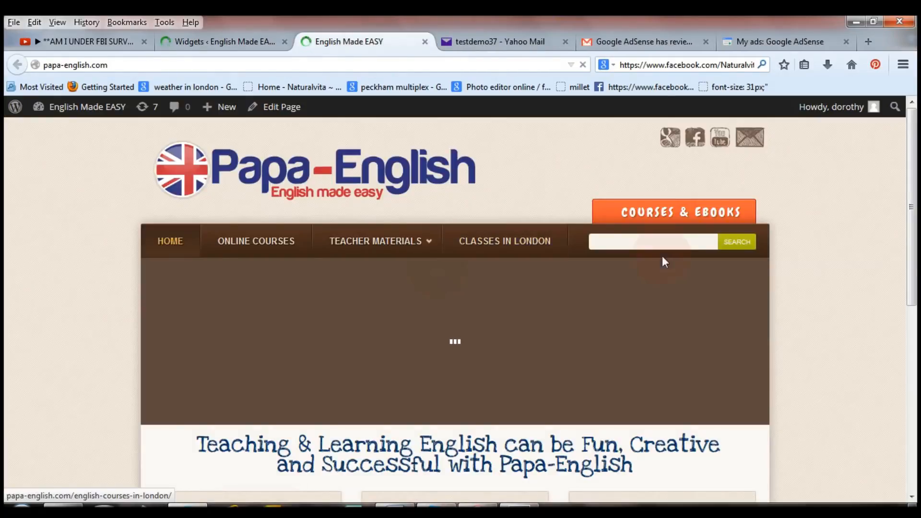
left_click(398, 245)
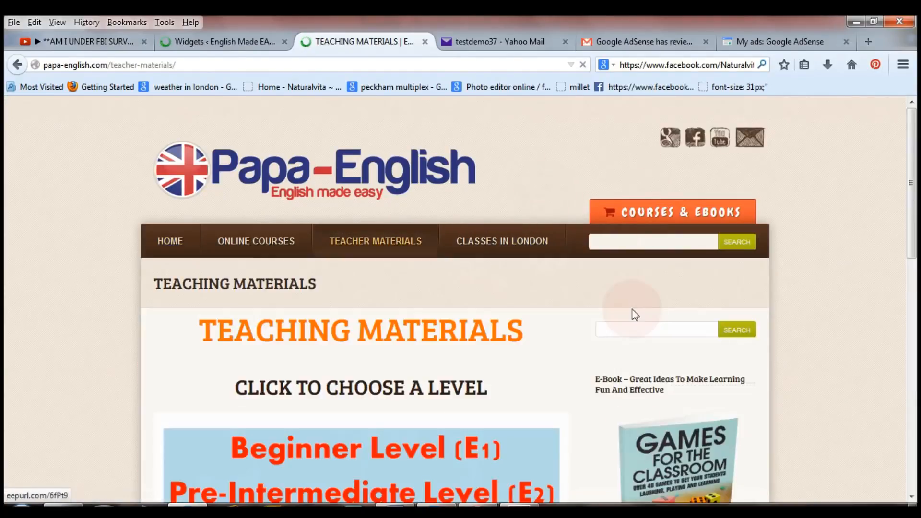
left_click_drag(912, 144, 914, 203)
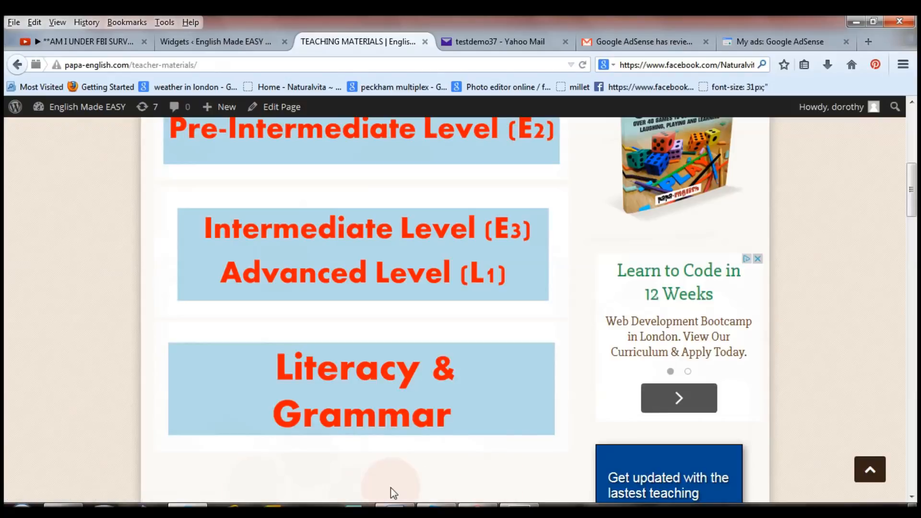
left_click(234, 44)
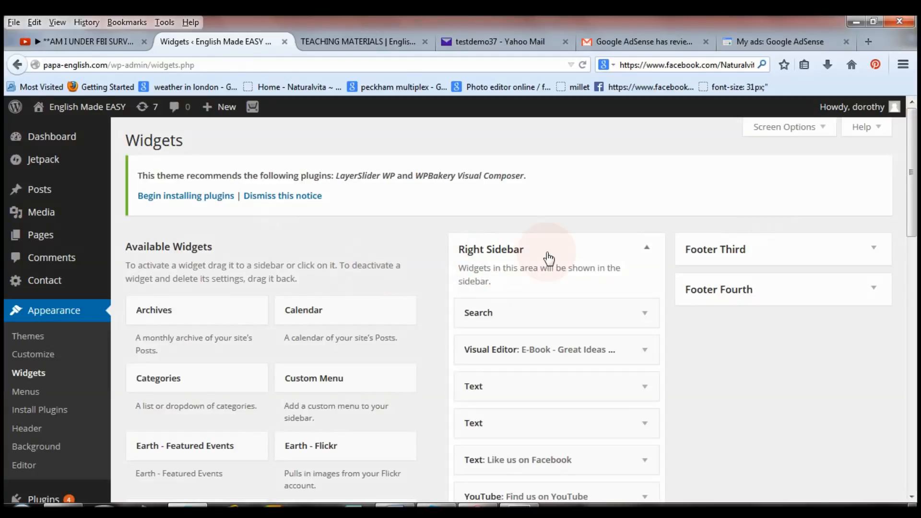
Step: Add an untitled Text widget to the Right Sidebar holding the dorothy 2 ad code, and save it
left_click_drag(911, 214, 916, 438)
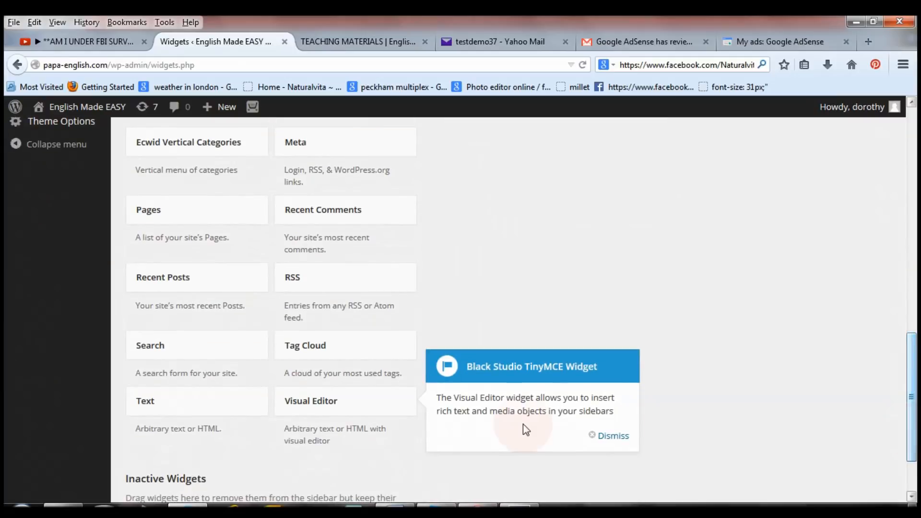
left_click_drag(171, 409, 514, 324)
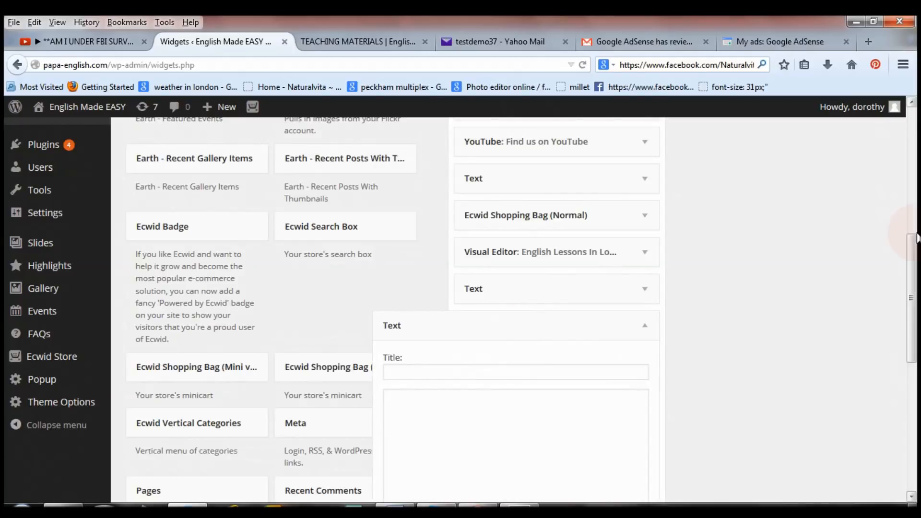
left_click_drag(912, 290, 914, 349)
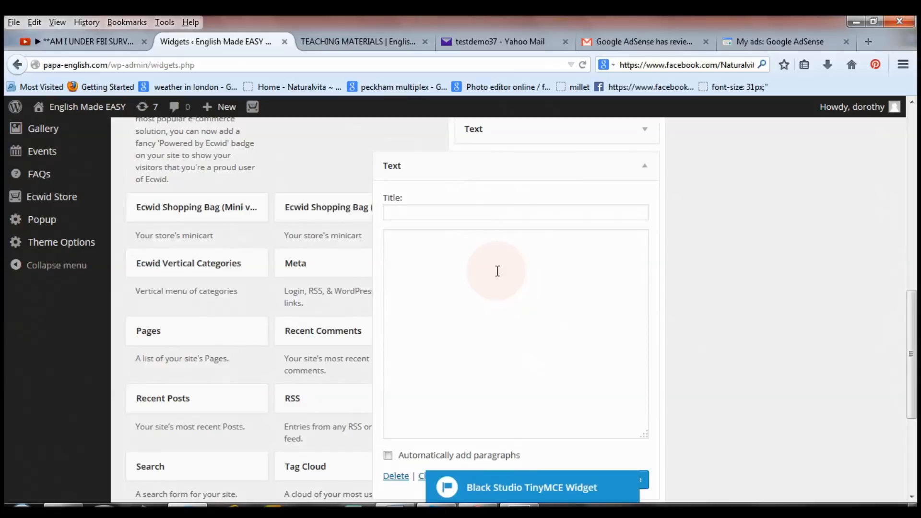
right_click(498, 268)
left_click(530, 326)
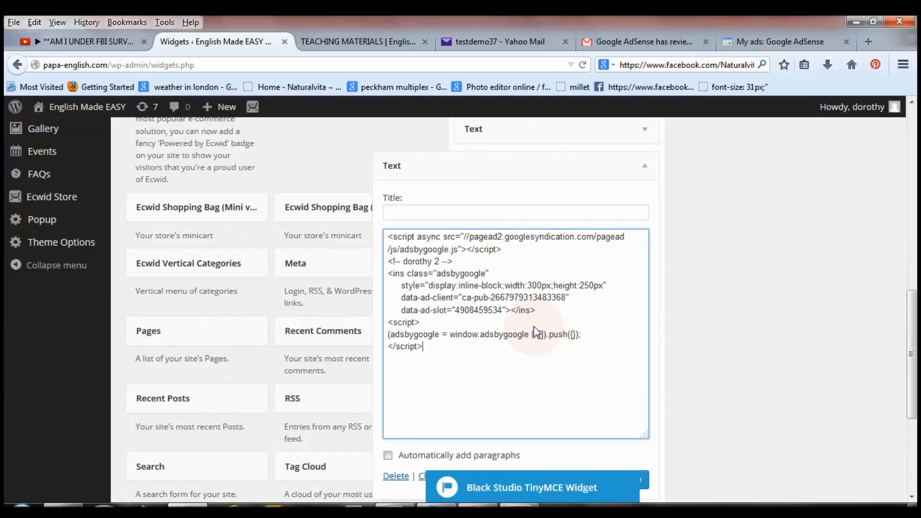
left_click_drag(911, 355, 911, 397)
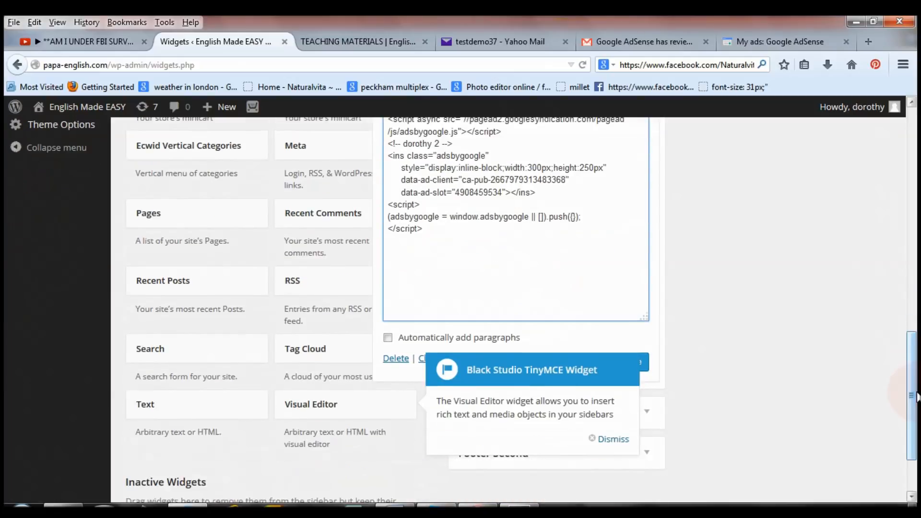
left_click(616, 439)
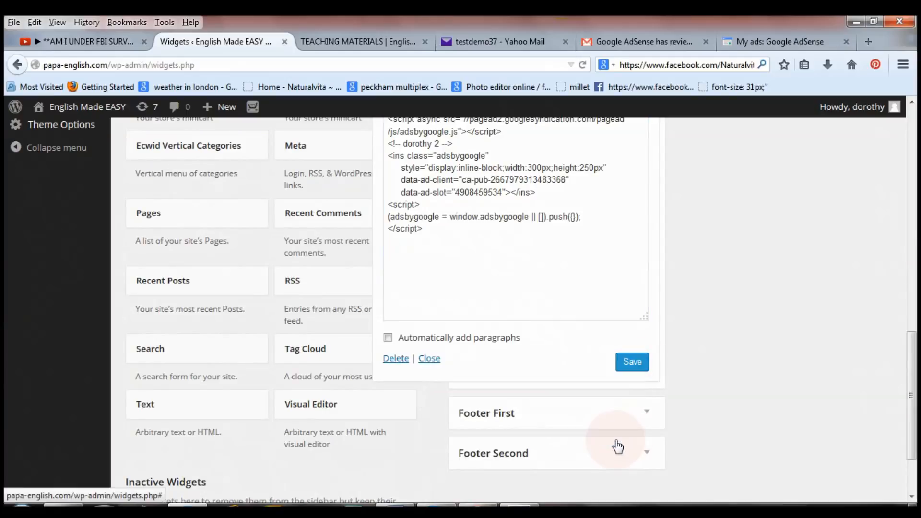
left_click(629, 363)
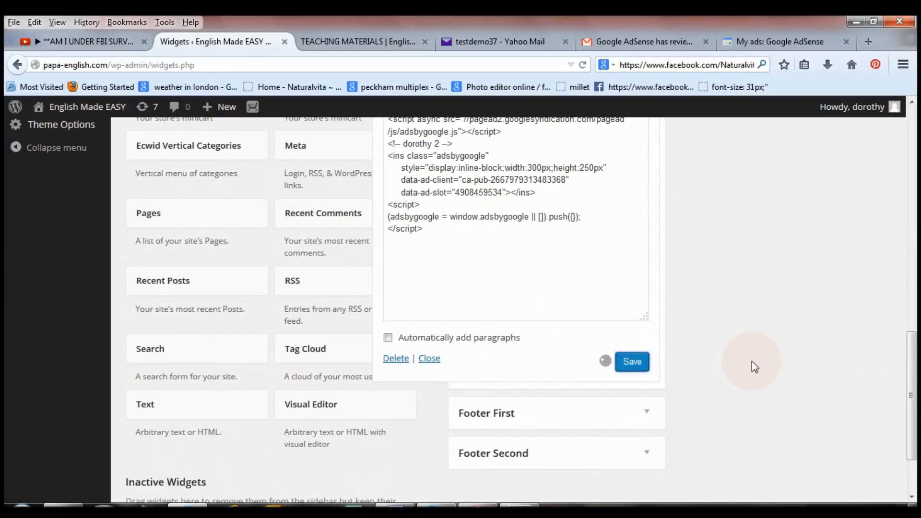
left_click_drag(911, 395, 915, 283)
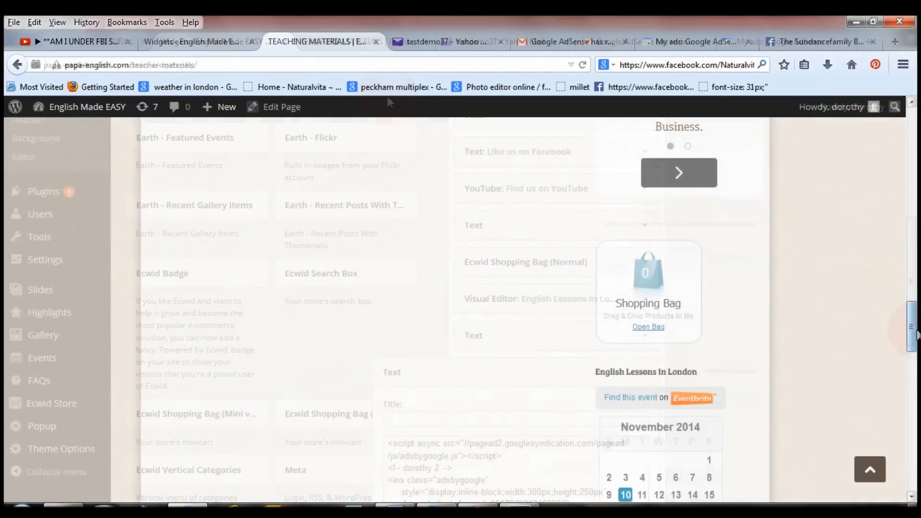
Step: Scroll the live Teaching Materials page to check the new Google ad in its sidebar
left_click_drag(915, 346, 916, 461)
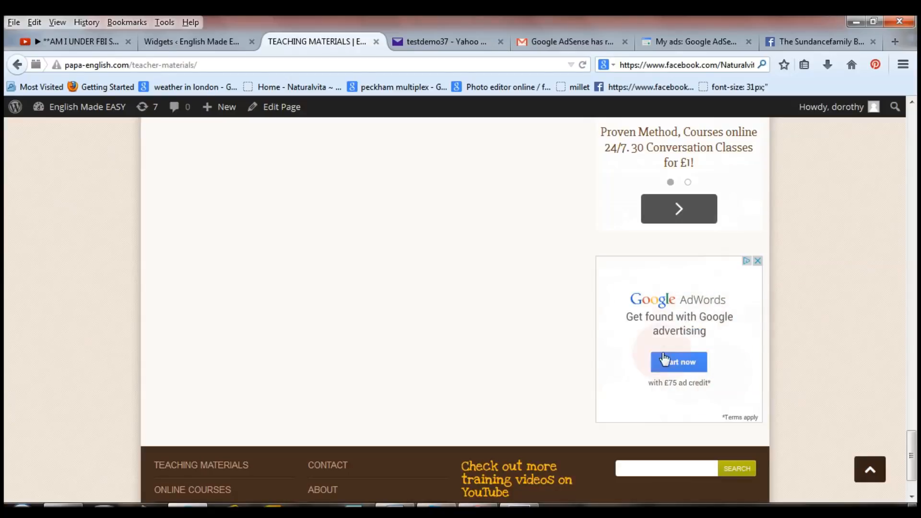
left_click_drag(912, 450, 915, 113)
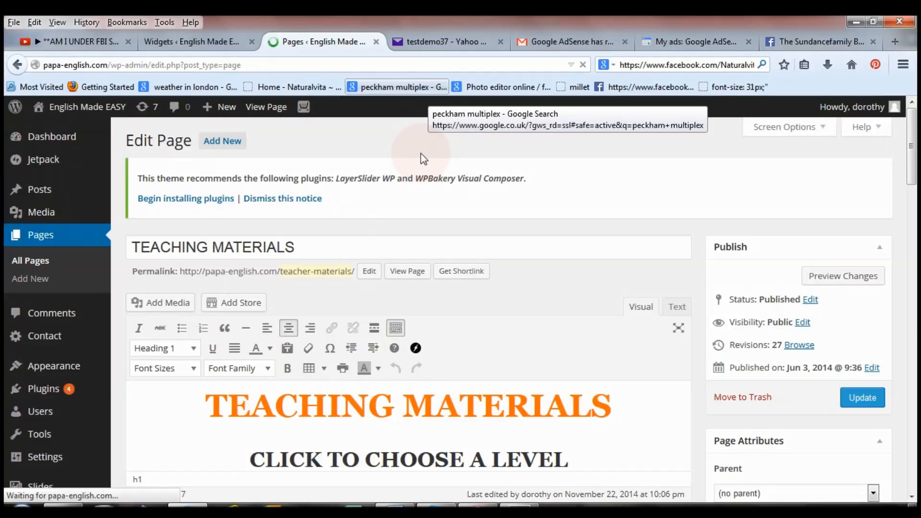
Step: Open the BEGINNERS & PRE-INTERMEDIATE page from All Pages to edit its Beginner Level (E1) content
left_click_drag(914, 160, 916, 212)
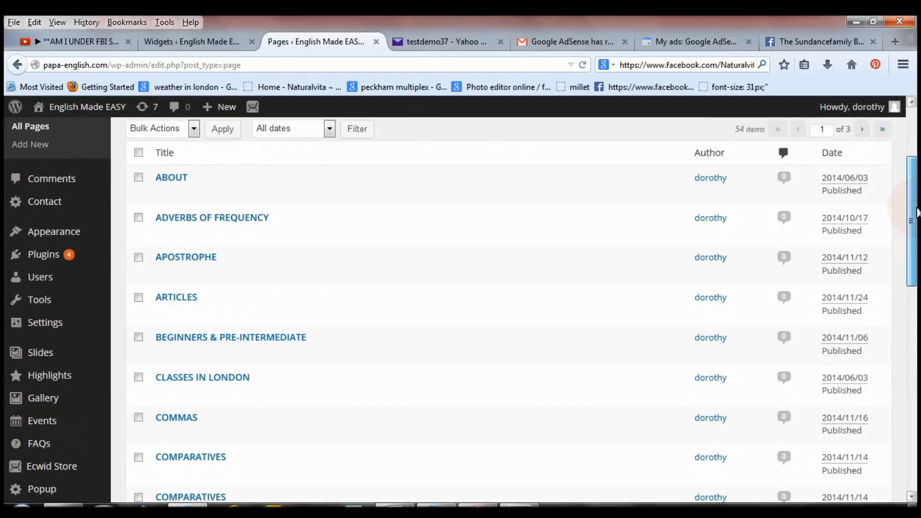
mouse_move(345, 335)
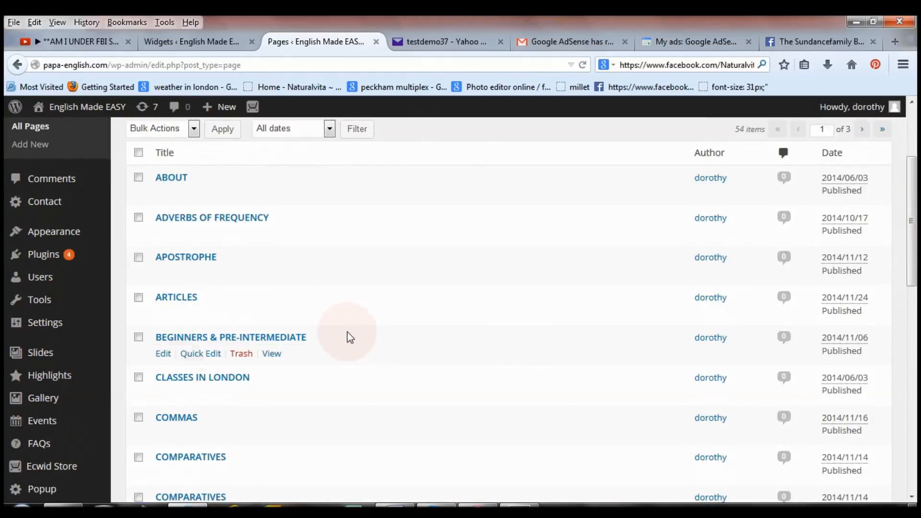
left_click(191, 338)
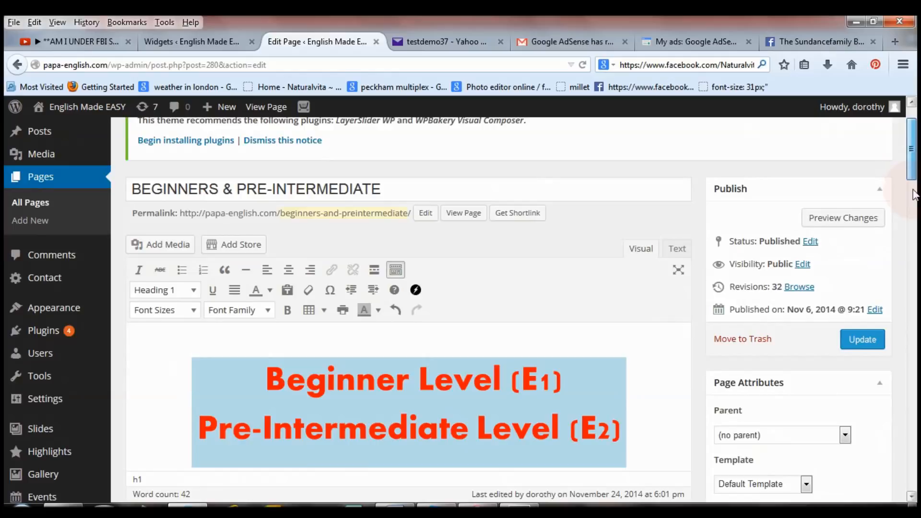
scroll(676, 173, "down", 4)
scroll(916, 165, "up", 4)
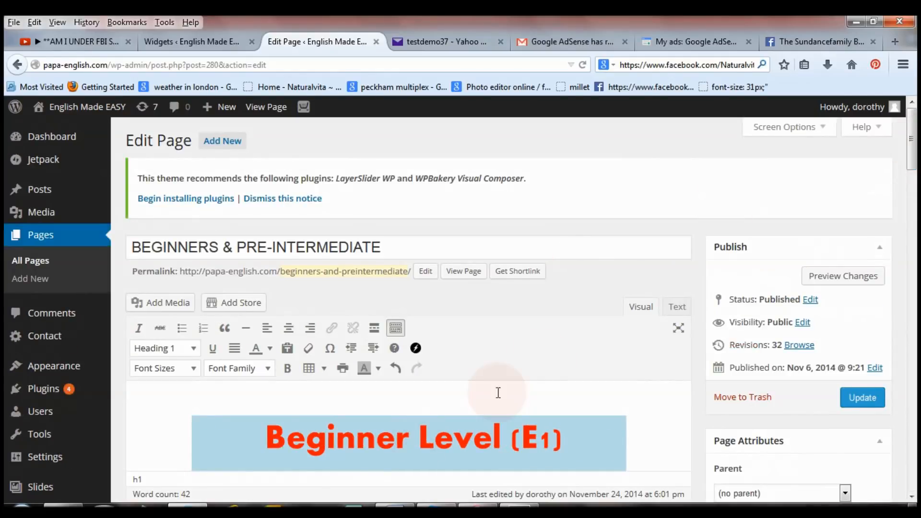
Step: In the Text view, paste the AdSense ad code below the page's last HTML line
left_click(675, 309)
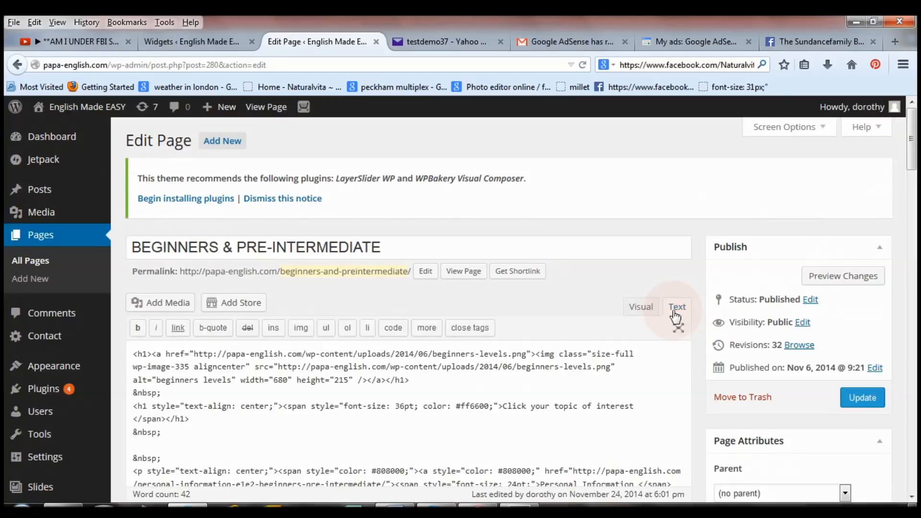
left_click_drag(916, 144, 916, 285)
left_click(580, 345)
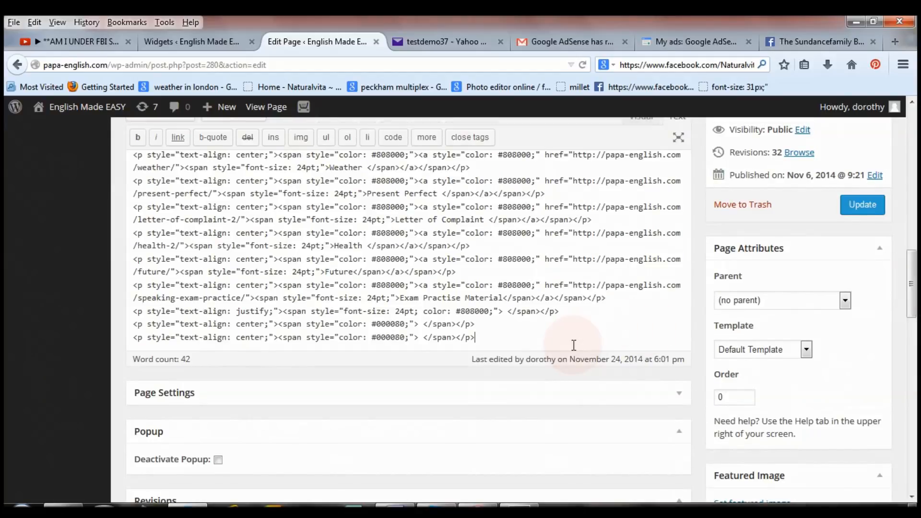
key("Return")
key("Return")
key("Return")
key("Return")
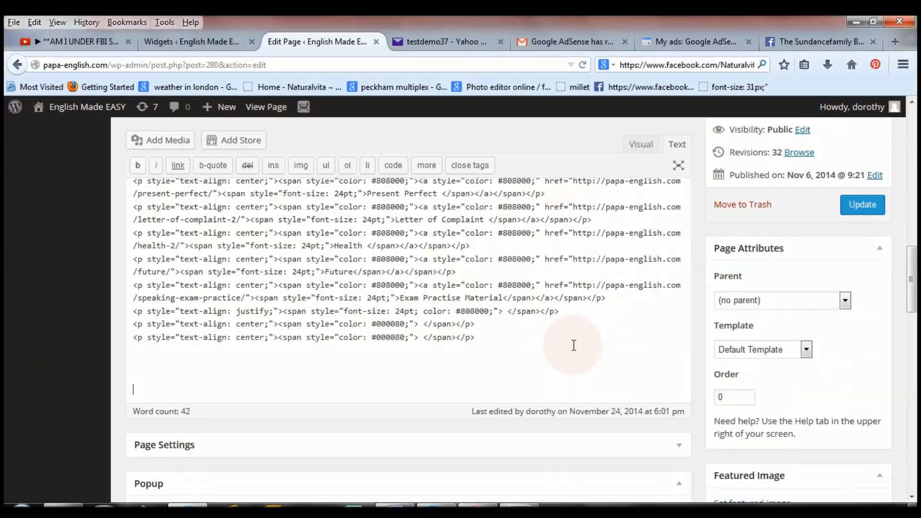
key("ctrl+v")
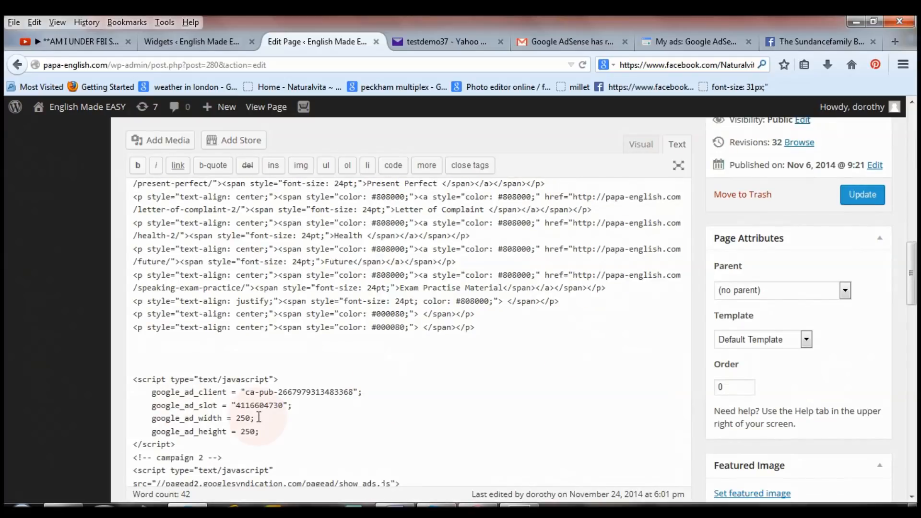
left_click(704, 50)
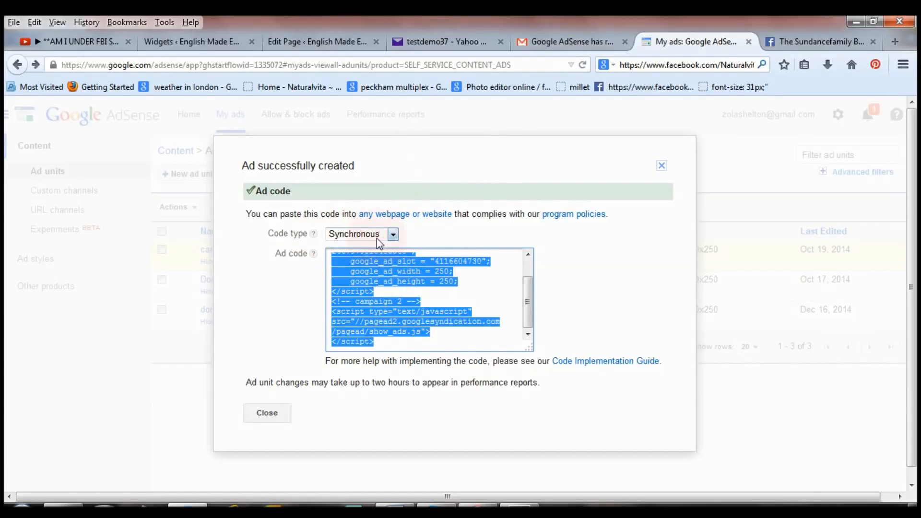
Step: Confirm the ad code type stays Synchronous, then return to the BEGINNERS page editor
left_click(354, 235)
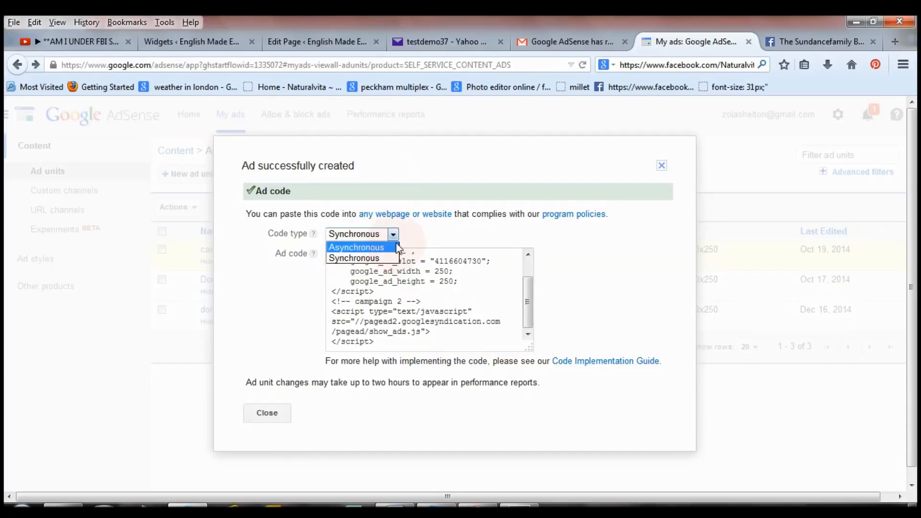
left_click(384, 259)
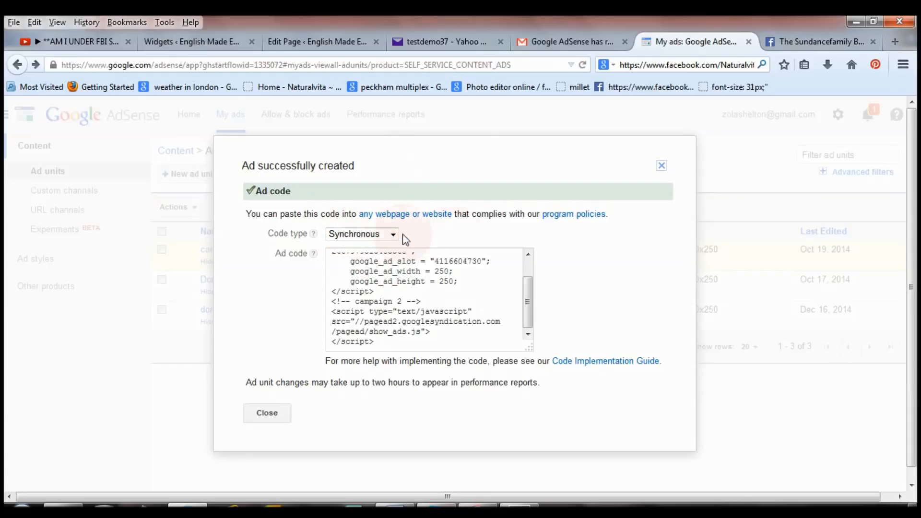
left_click(287, 42)
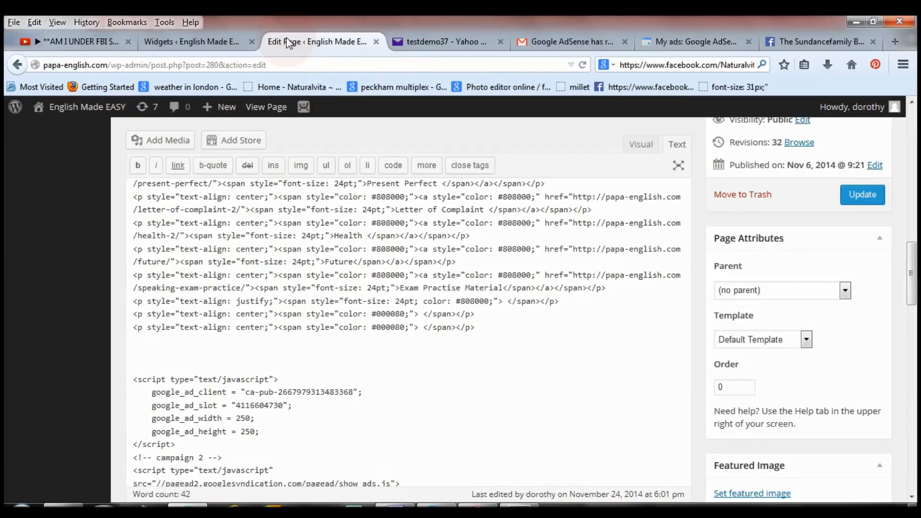
Step: Update the BEGINNERS page, view it live, and scroll to the Google AdWords sidebar ad
left_click(863, 203)
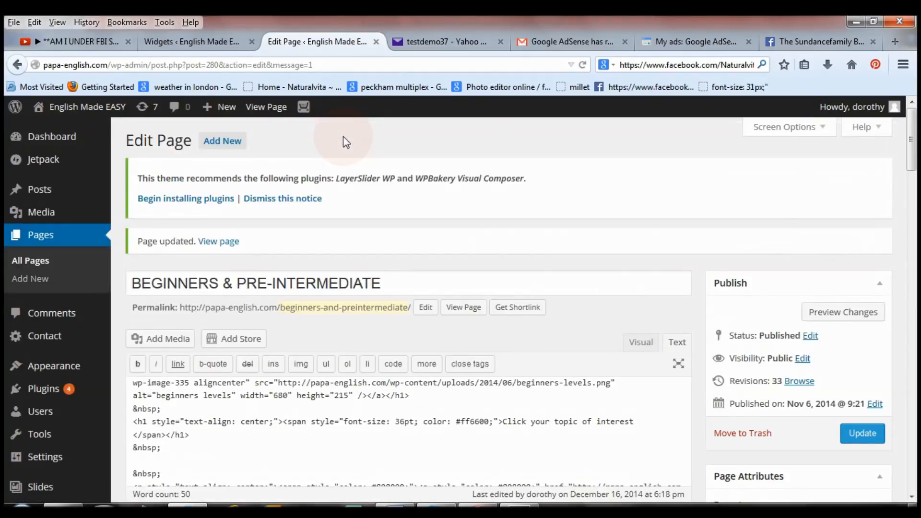
left_click(265, 107)
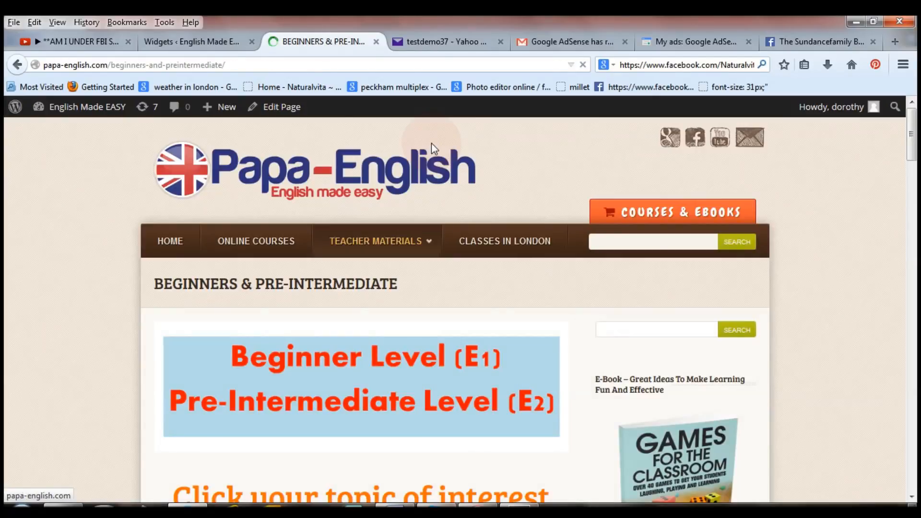
left_click(912, 249)
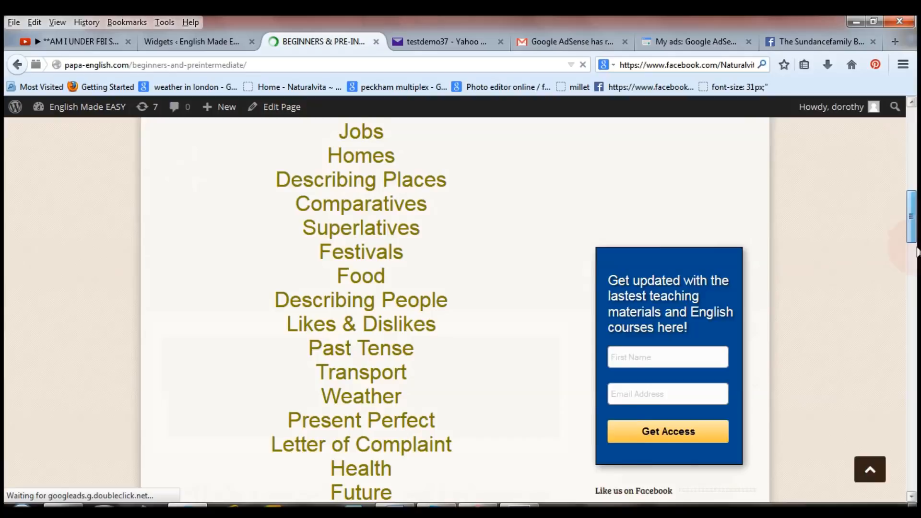
left_click(912, 288)
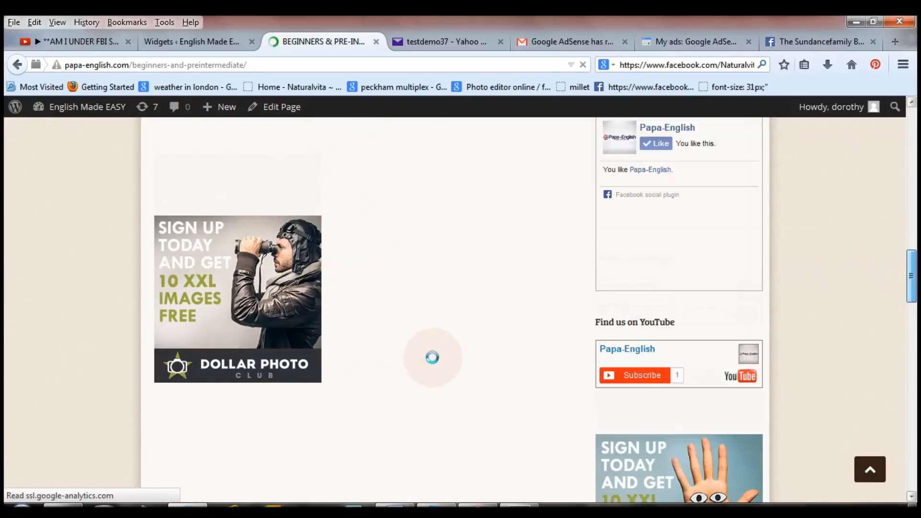
left_click(383, 376)
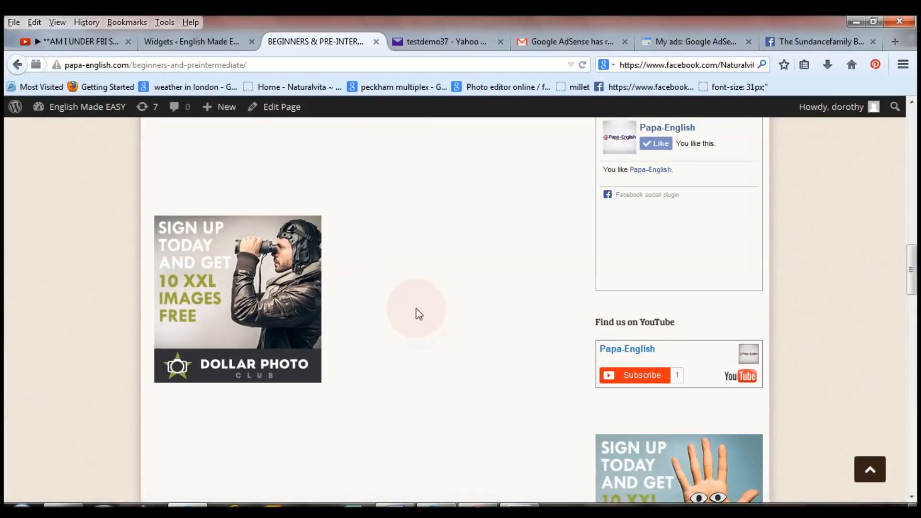
left_click_drag(911, 268, 916, 124)
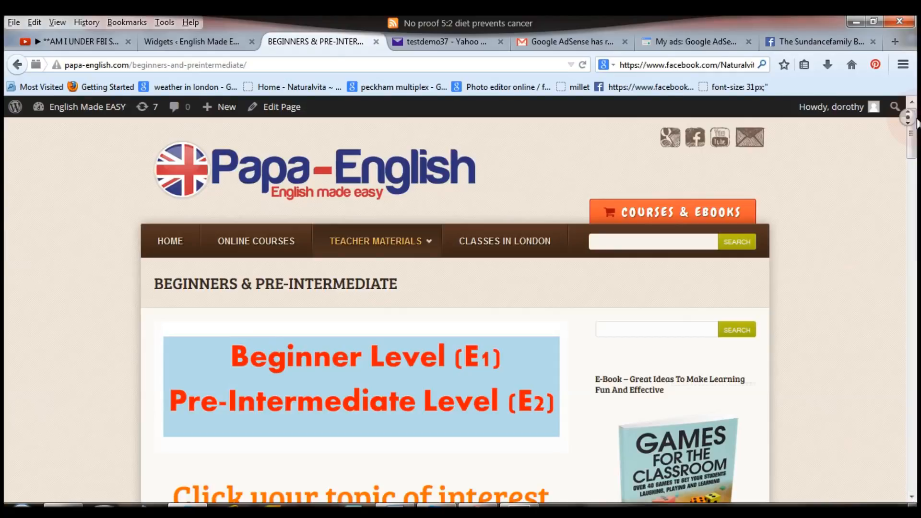
left_click_drag(916, 124, 914, 188)
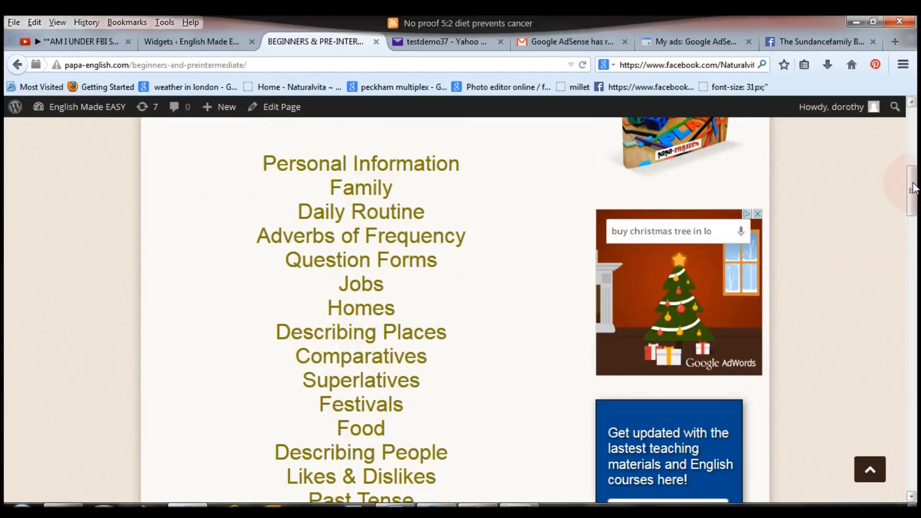
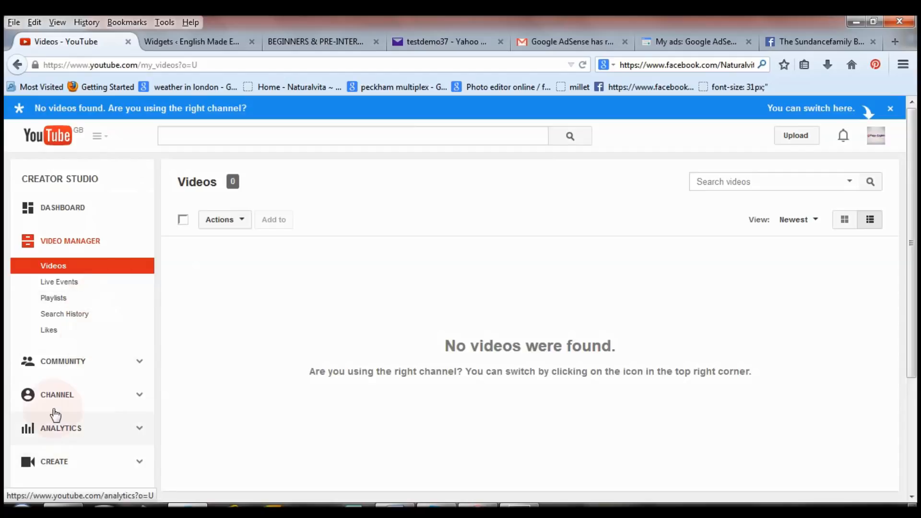
Step: From the channel's Status and features page, enable monetisation and start enabling the account
left_click(62, 403)
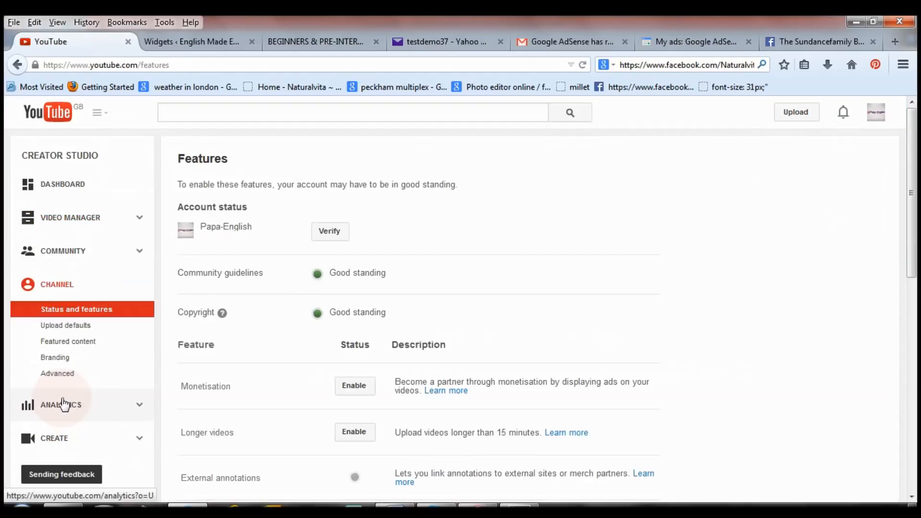
left_click(214, 388)
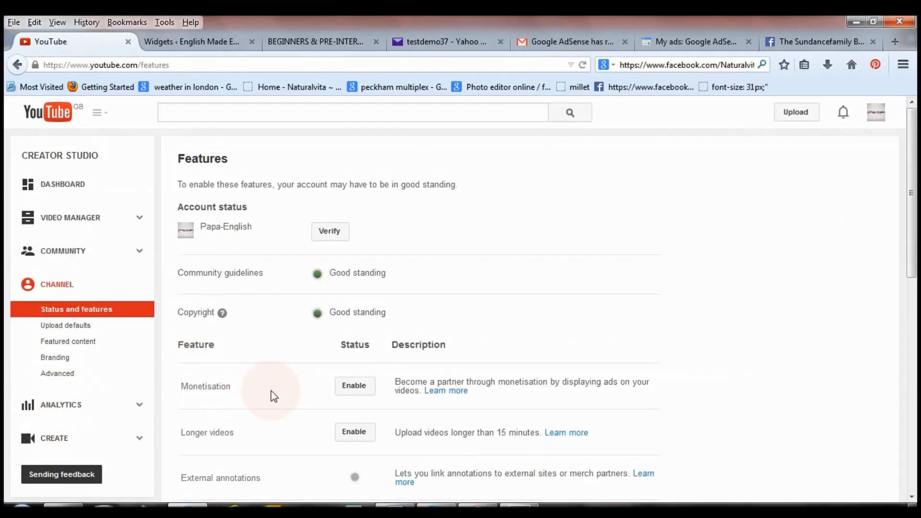
left_click(355, 391)
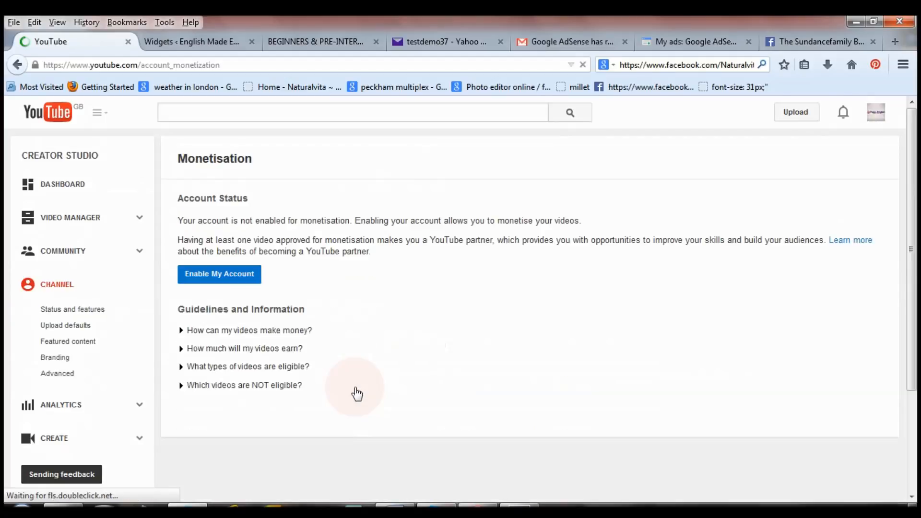
left_click(251, 287)
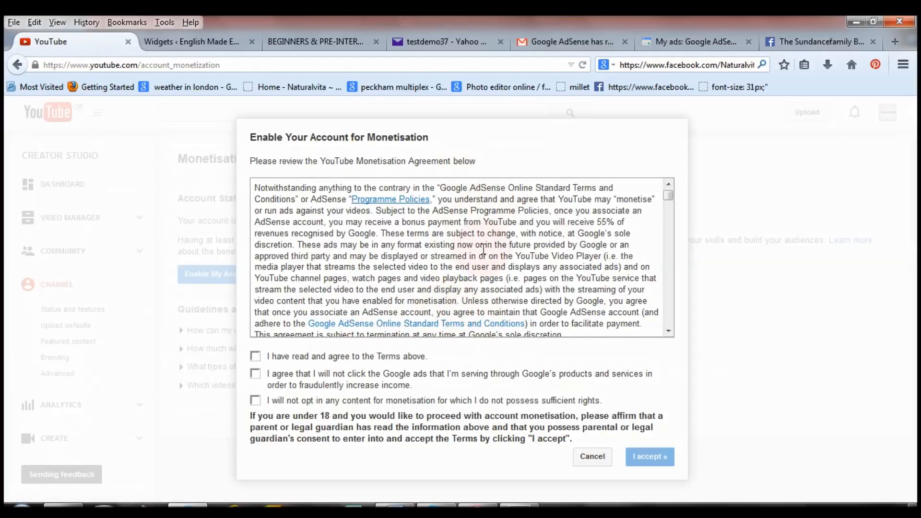
Step: Tick the agreement, no-clicking-own-ads and content-rights terms, then accept the Monetisation Agreement
left_click(255, 358)
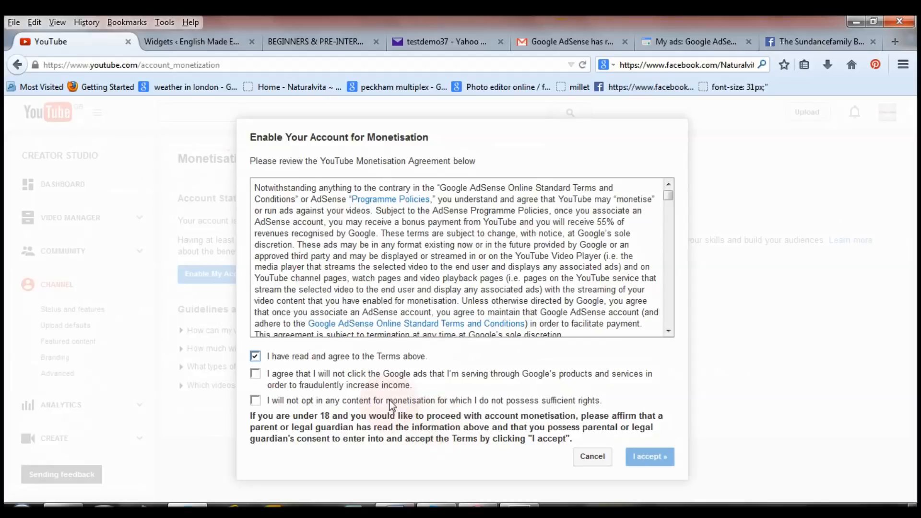
left_click(255, 373)
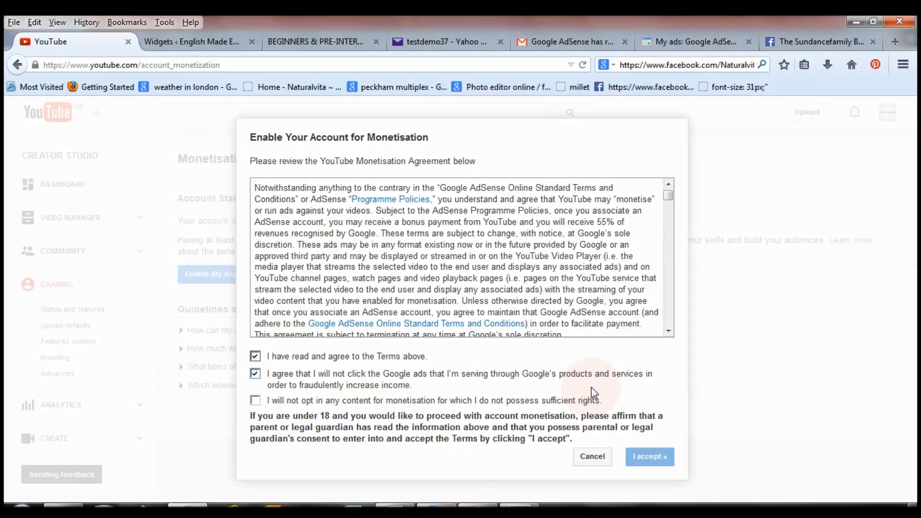
left_click(255, 402)
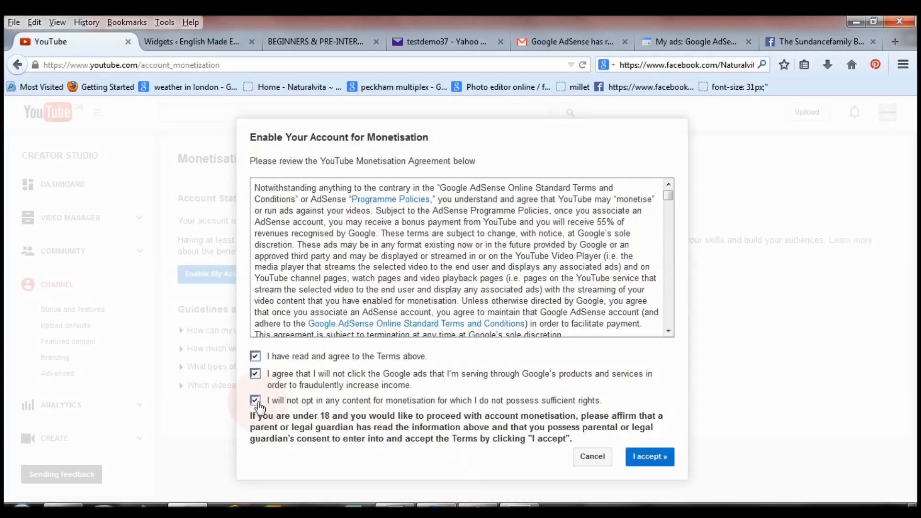
left_click(650, 456)
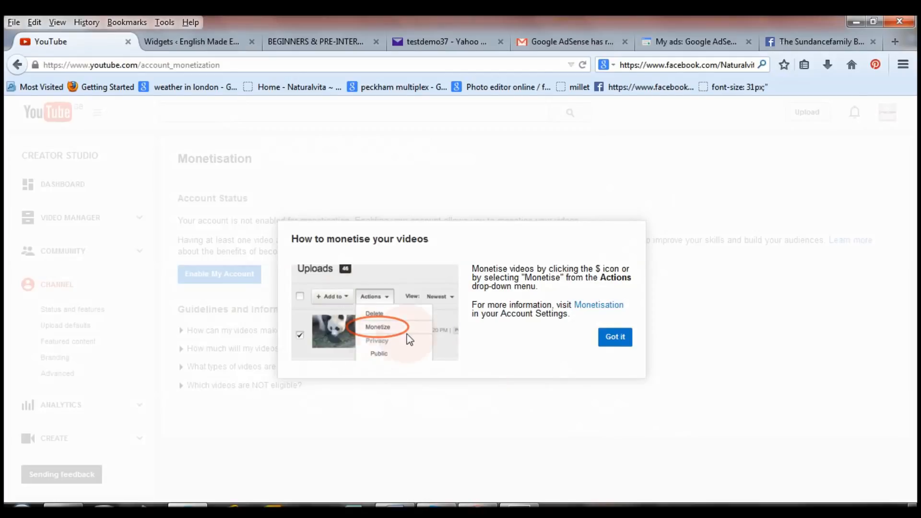
Step: Dismiss the monetisation tip, start phone verification by text message, then return to YouTube home
left_click(621, 342)
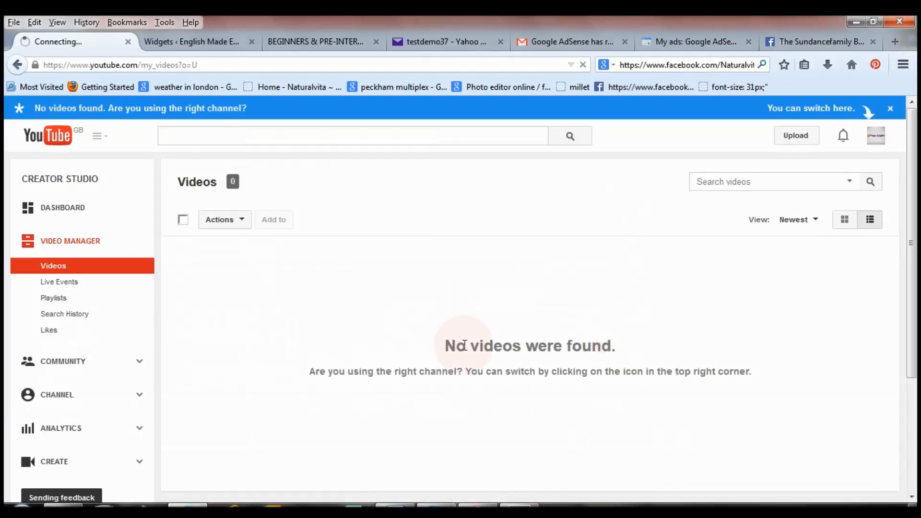
left_click(39, 397)
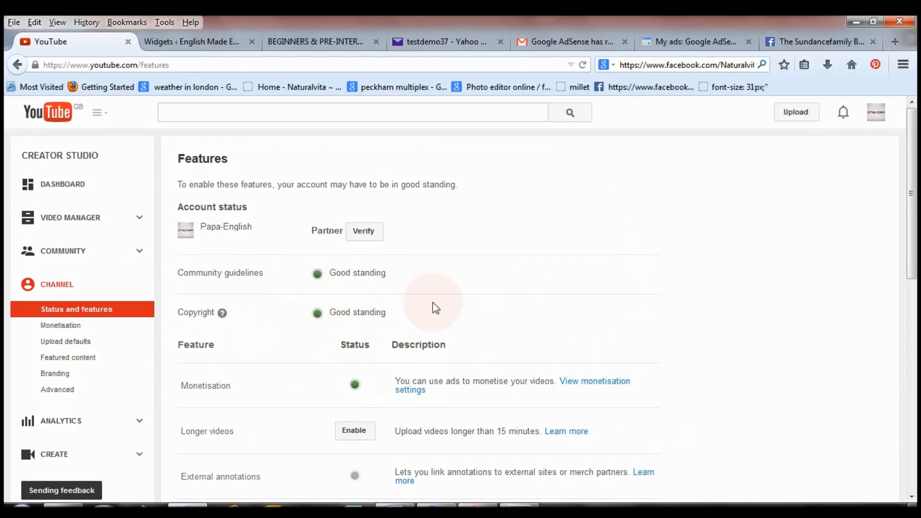
left_click(366, 230)
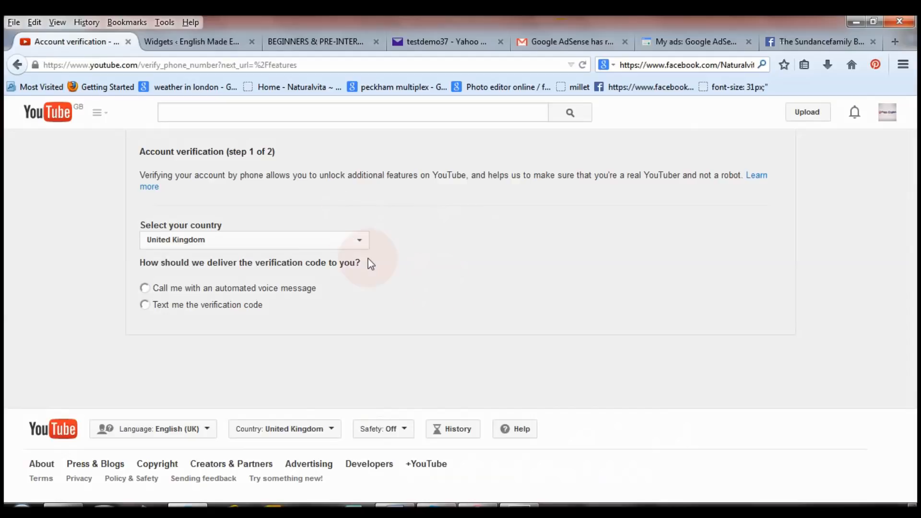
left_click(145, 305)
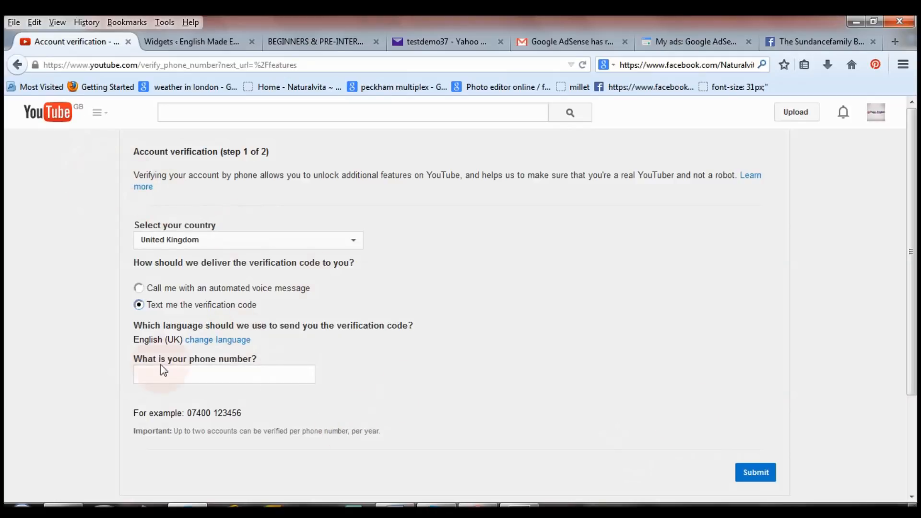
left_click(57, 115)
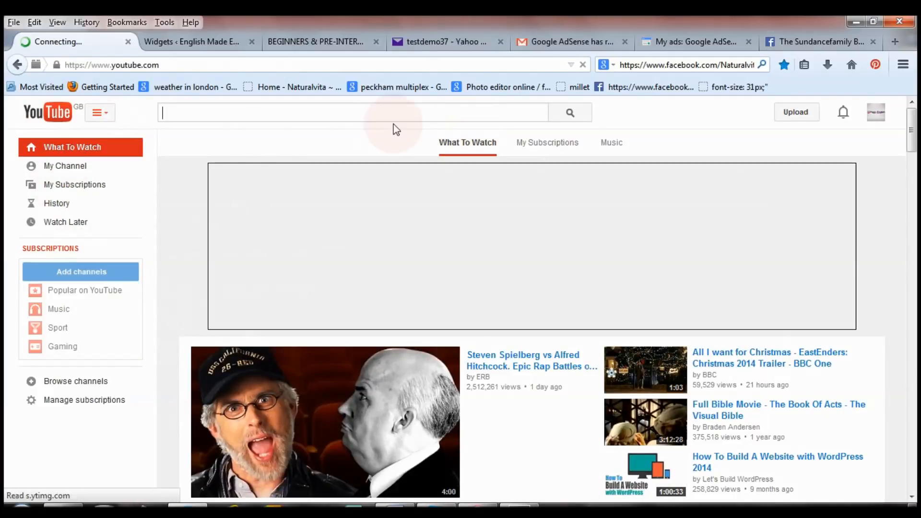
Step: From Status and features, open monetisation settings and begin associating an AdSense account under How will I be paid
left_click(77, 166)
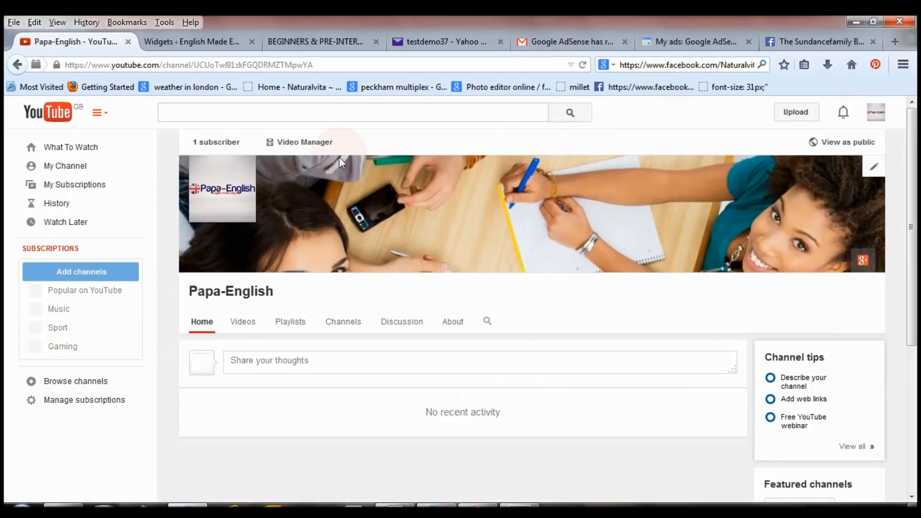
left_click(304, 142)
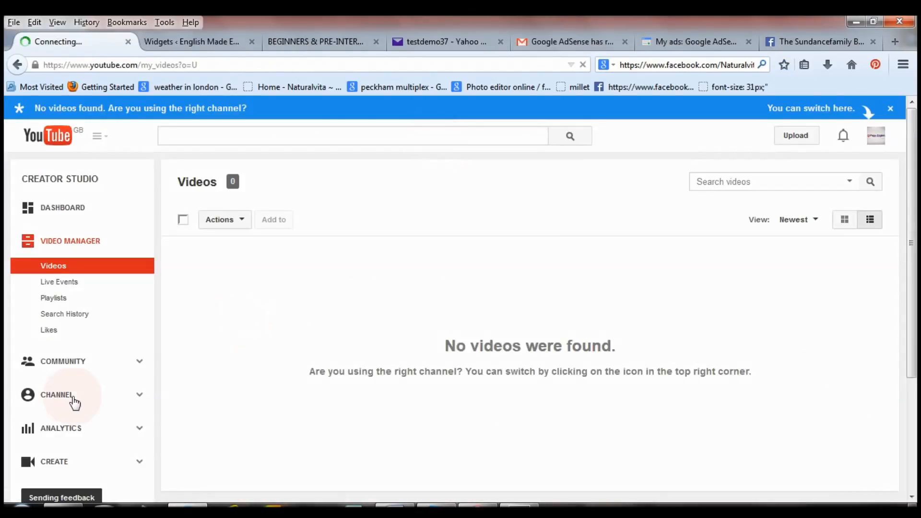
left_click(51, 400)
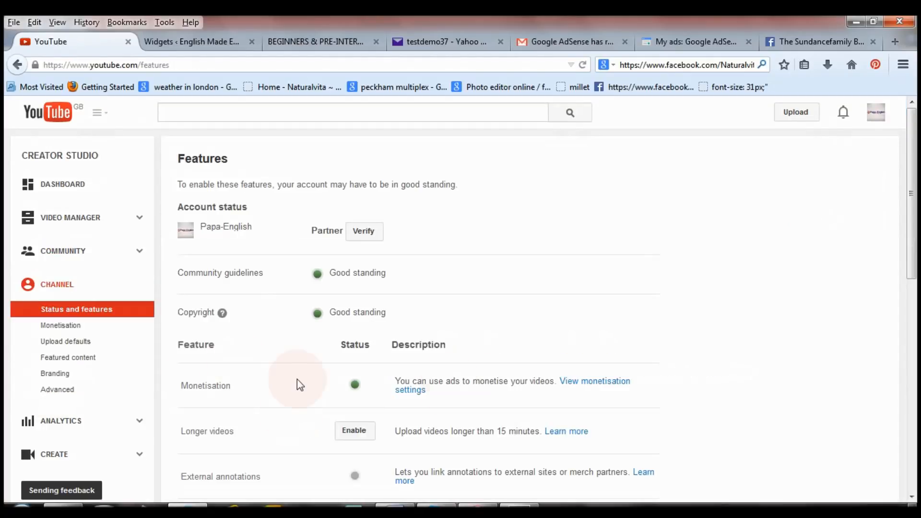
left_click(593, 386)
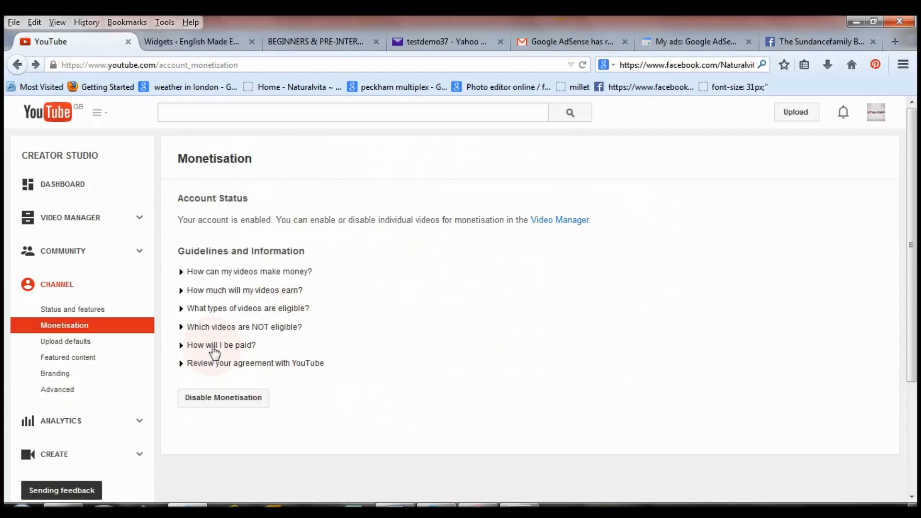
left_click(196, 345)
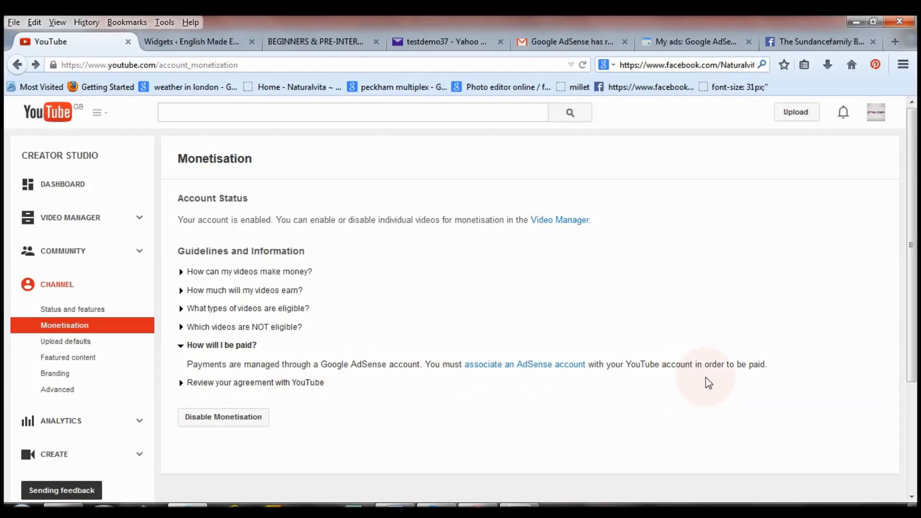
left_click(531, 372)
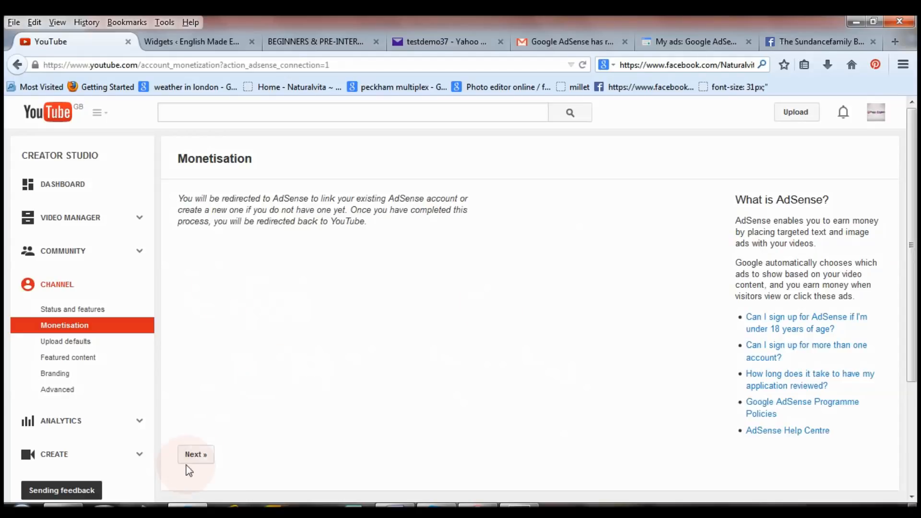
left_click(198, 460)
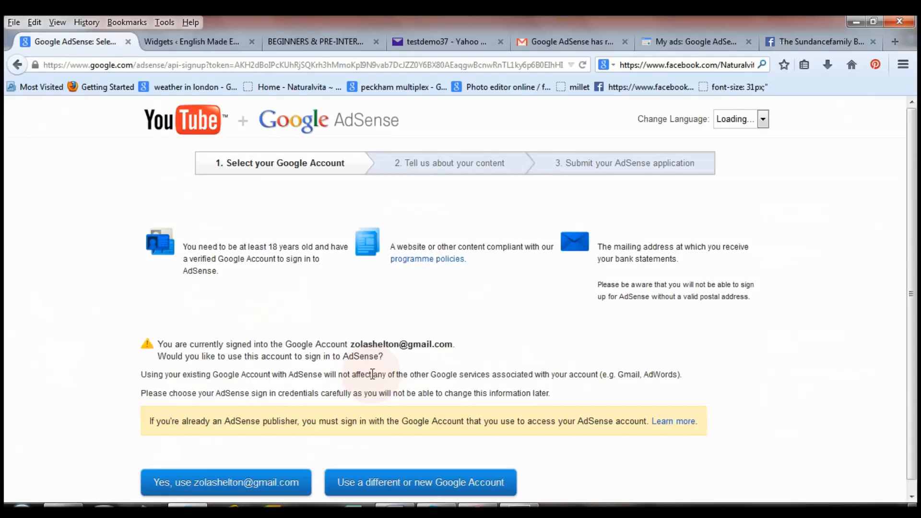
Step: Use the signed-in Google account for AdSense and accept the association with the YouTube channel
scroll(405, 316, "down", 1)
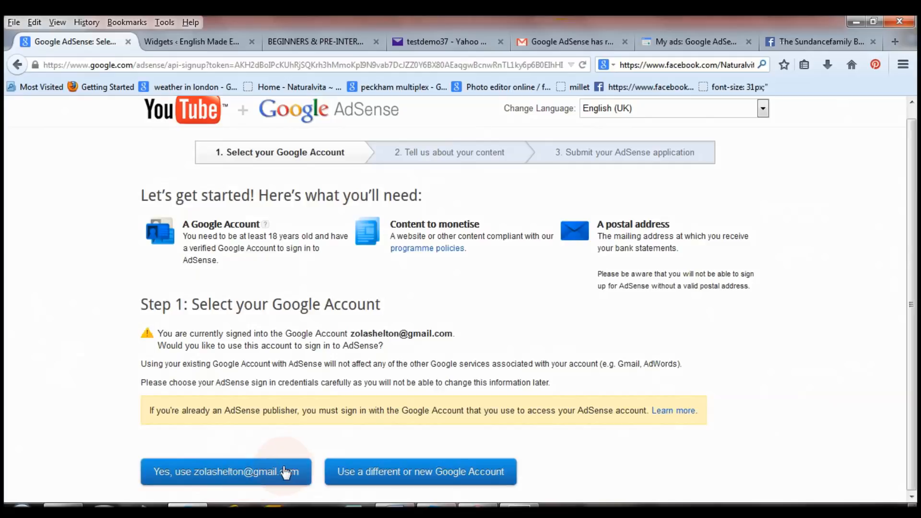
left_click(253, 472)
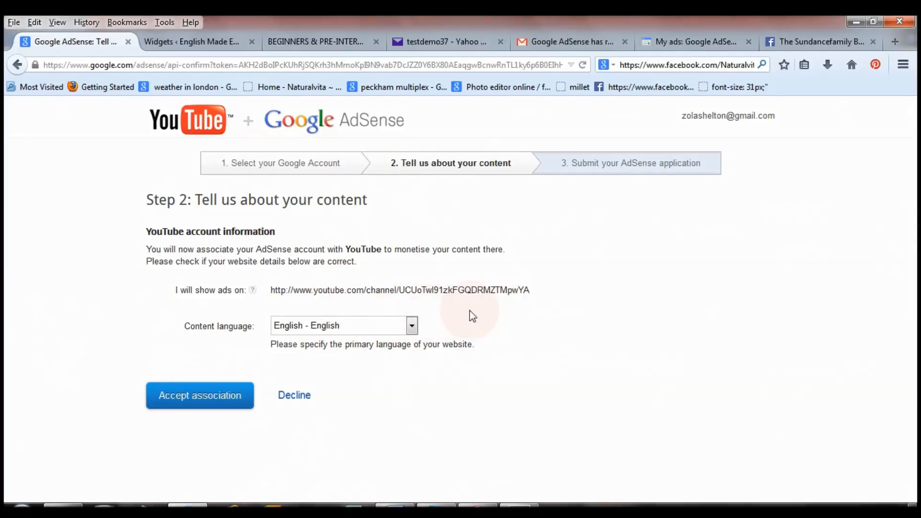
left_click(201, 400)
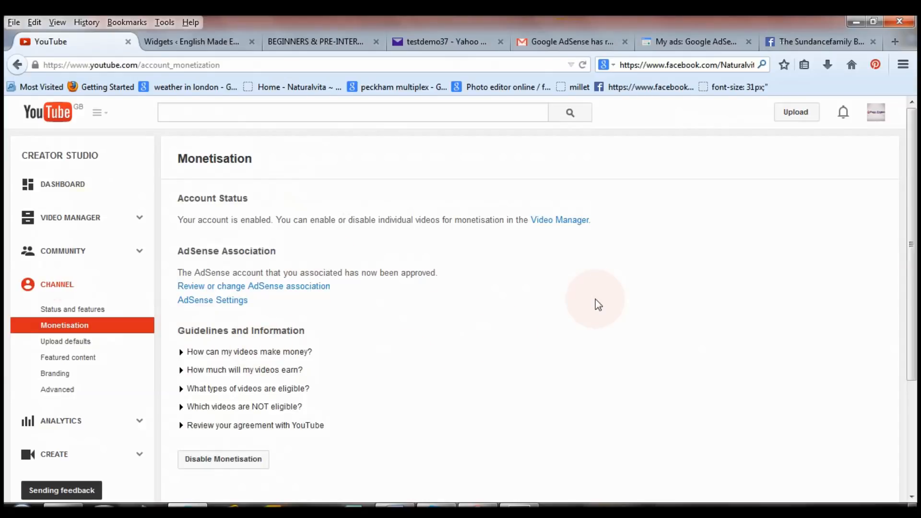
Step: Go to the My ads: Google AdSense tab and open its Home dashboard
mouse_move(914, 155)
left_mouse_down()
mouse_move(914, 264)
mouse_move(914, 155)
left_mouse_up()
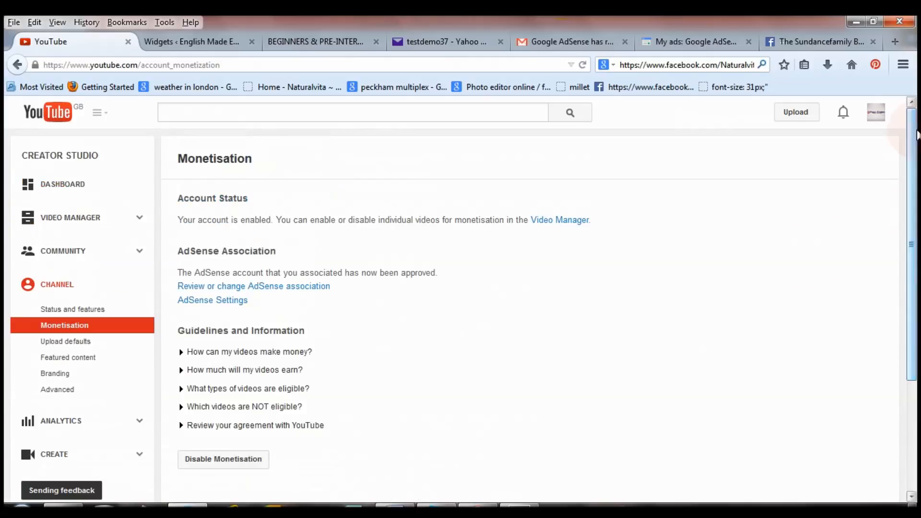
left_click(675, 37)
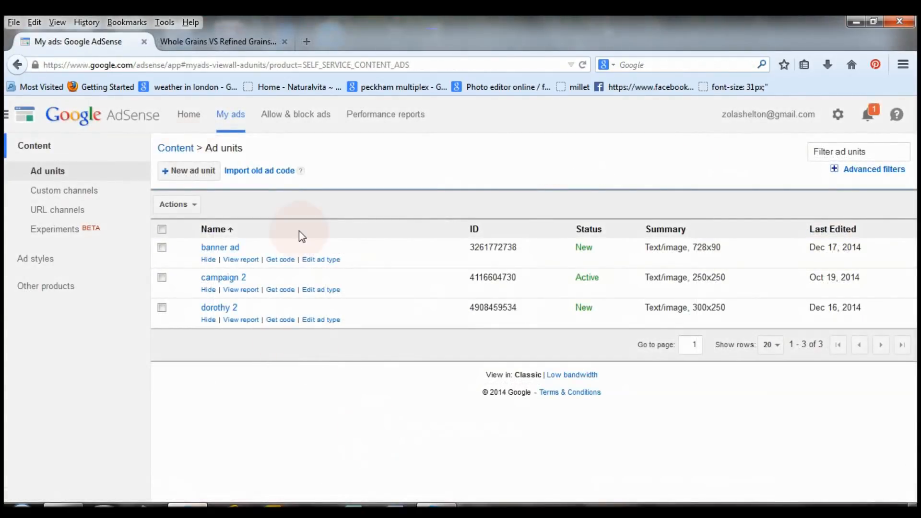
left_click(191, 118)
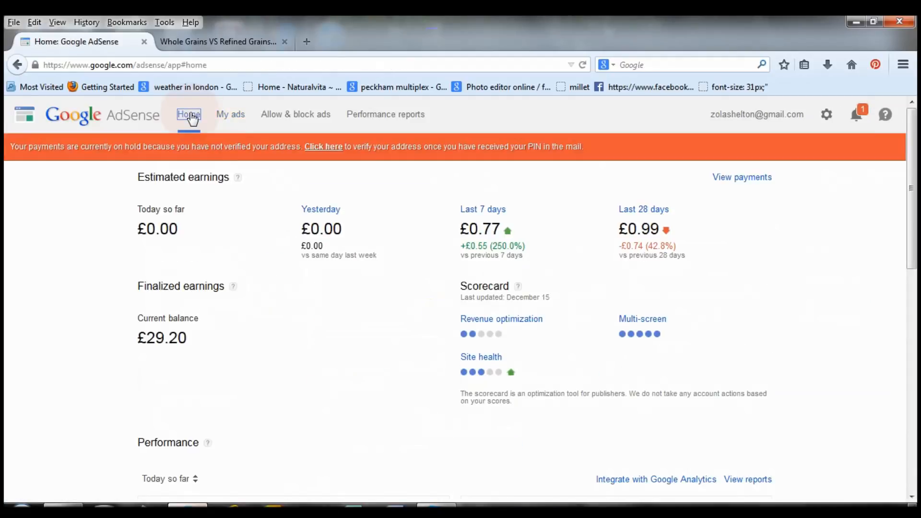